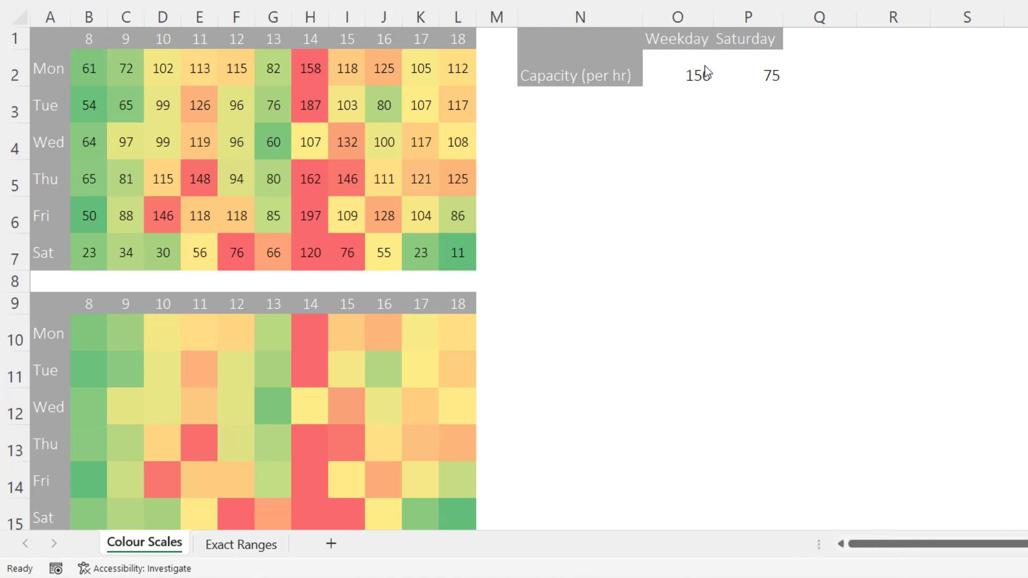
Step: Set the weekday hourly capacity in O2 to 120 and the Saturday capacity in P2 to 30
left_click(692, 77)
left_click(695, 78)
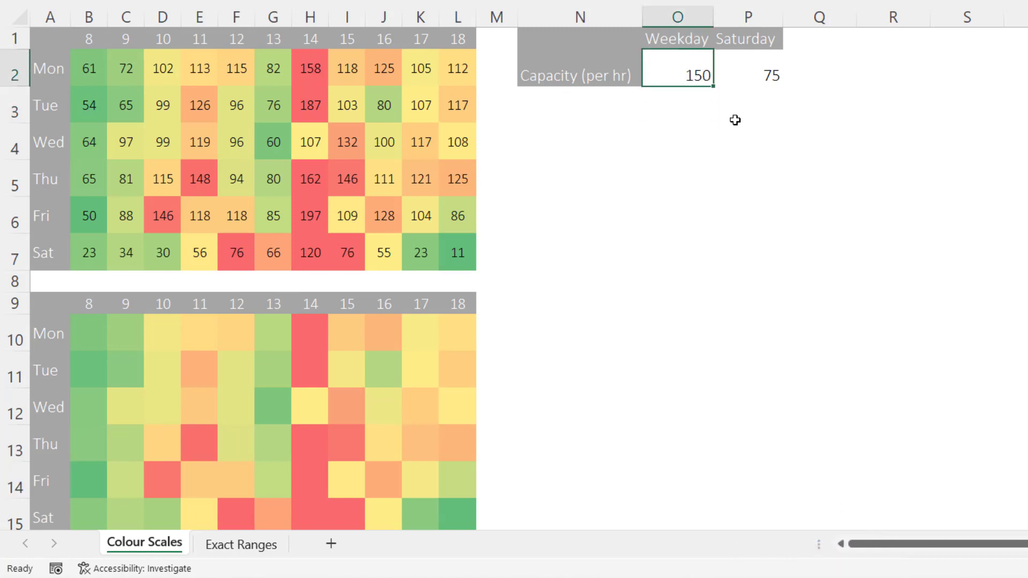
type("120")
key("Return")
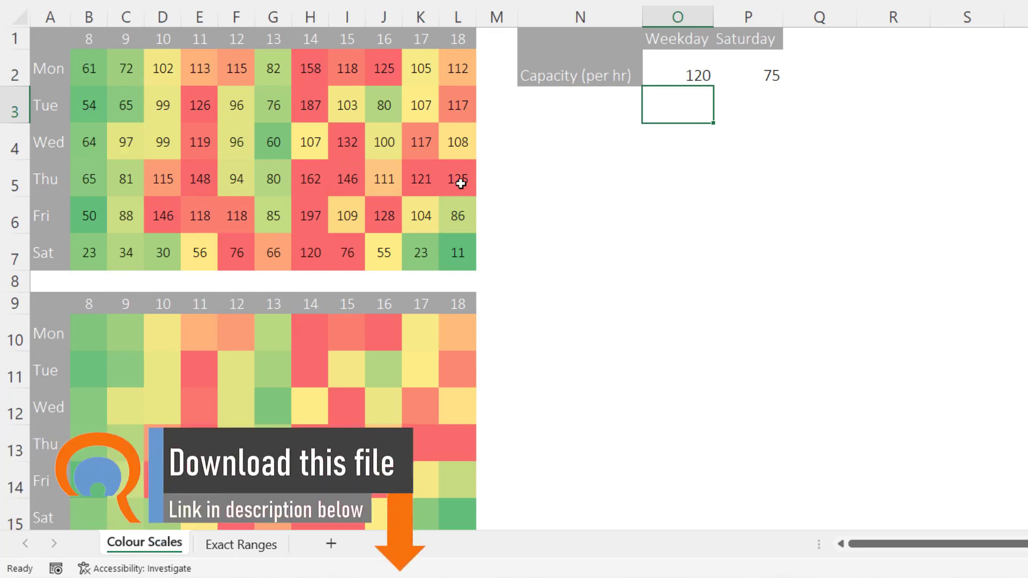
left_click(771, 75)
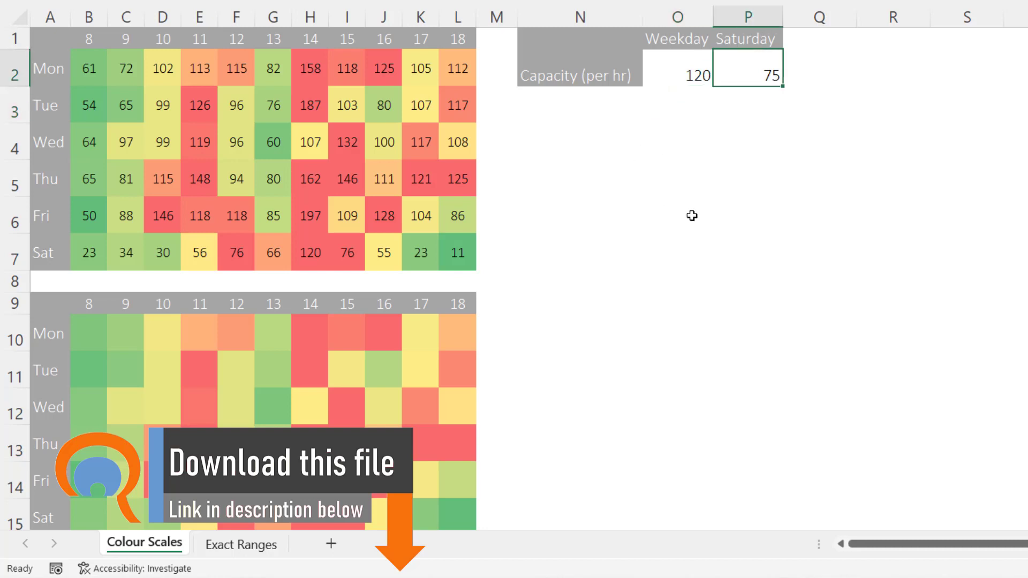
type("30")
key("Return")
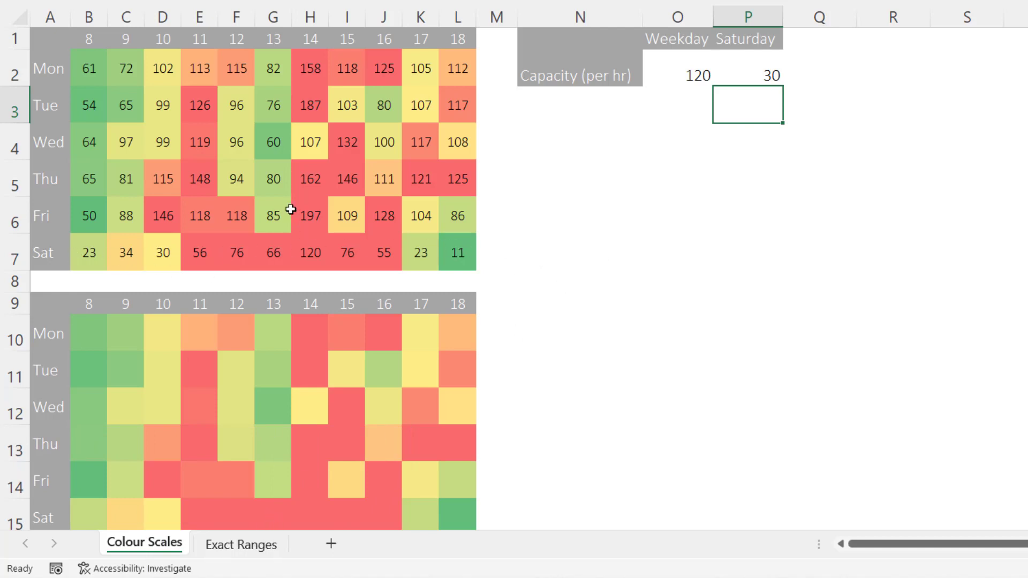
left_click(260, 553)
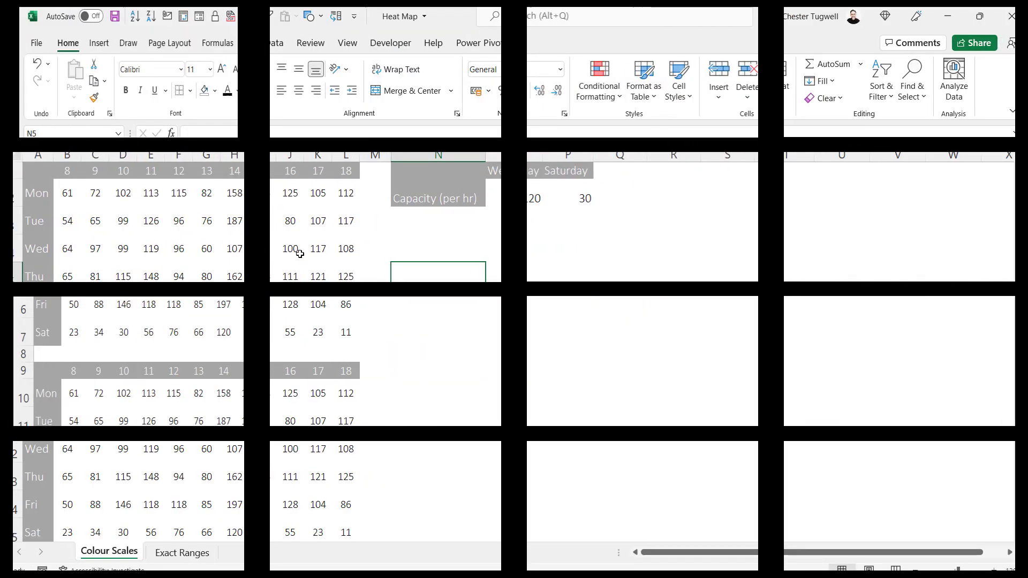
left_click(466, 269)
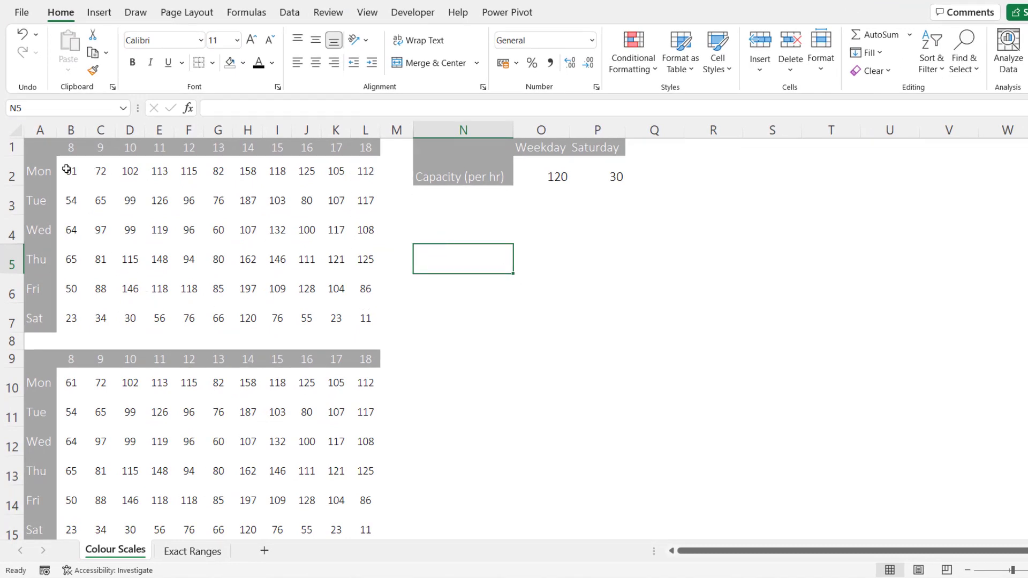
Step: Apply the three-color scale with green for low, yellow for middle and red for high values to the Monday–Friday figures in B2:L6
left_click_drag(66, 169, 364, 282)
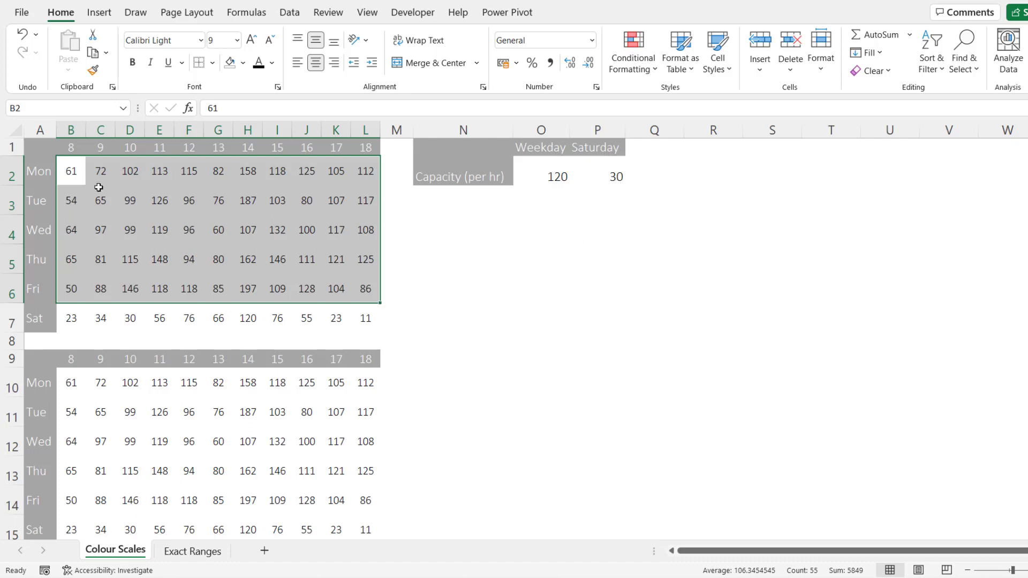
left_click(646, 64)
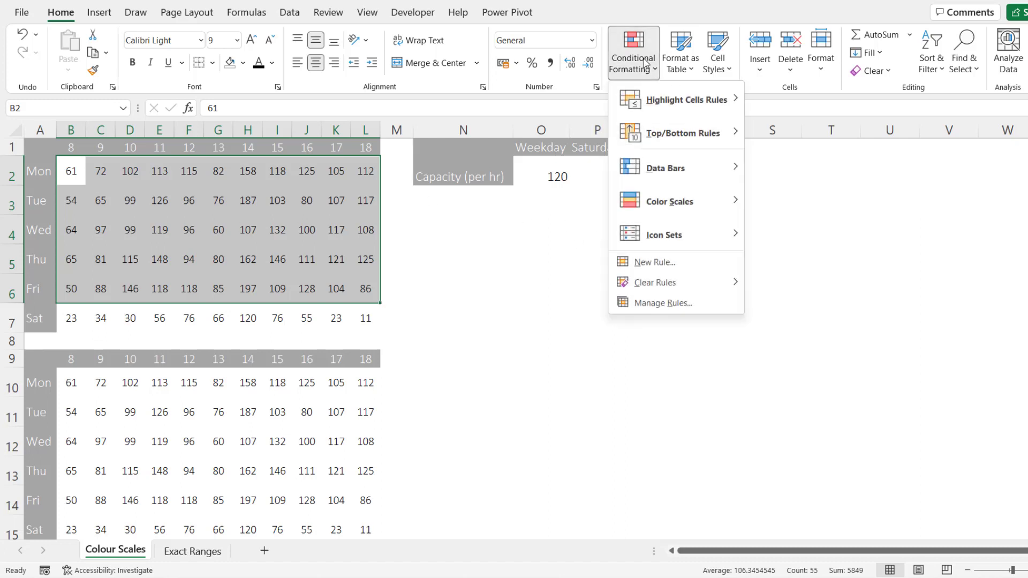
mouse_move(669, 208)
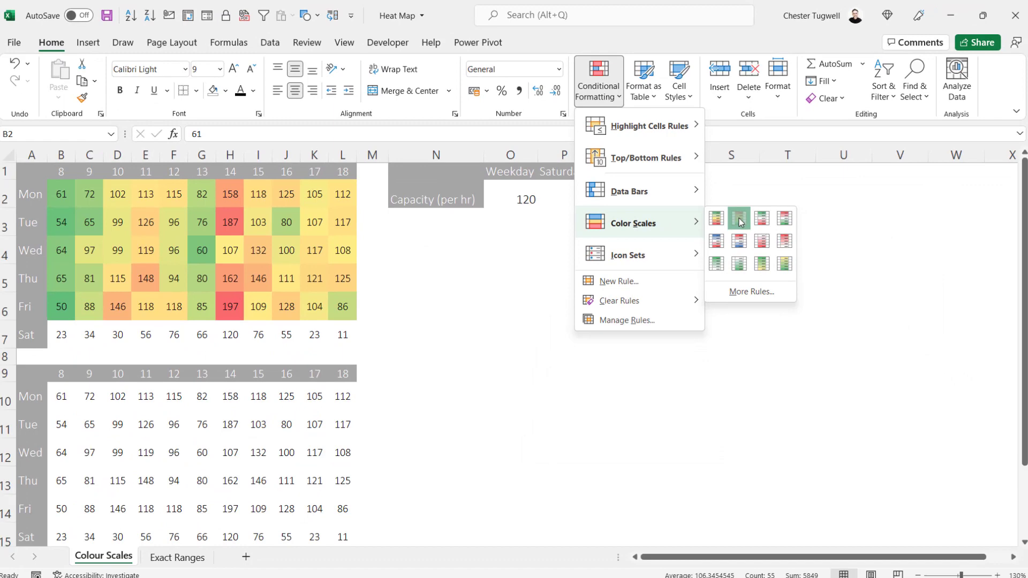
left_click(740, 219)
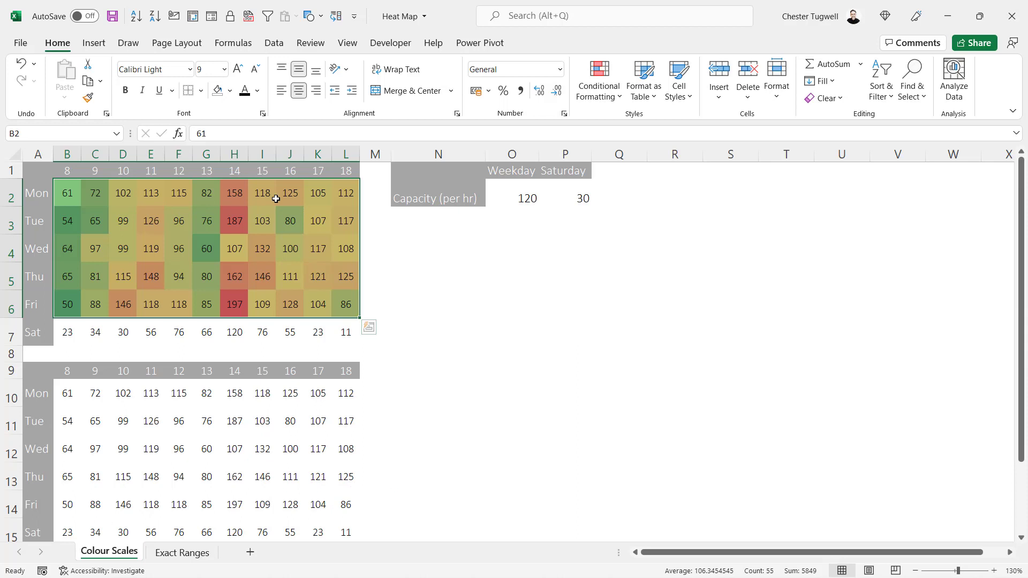
Step: Edit the color scale rule for B2:L6 so its maximum is a Number linked to the weekday capacity cell, =$O$2
left_click(614, 97)
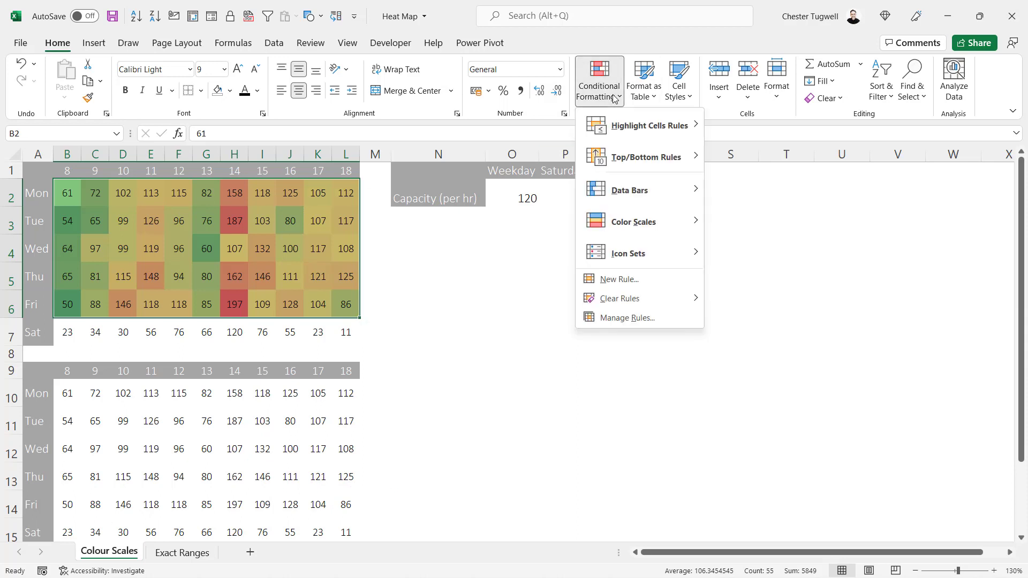
left_click(624, 318)
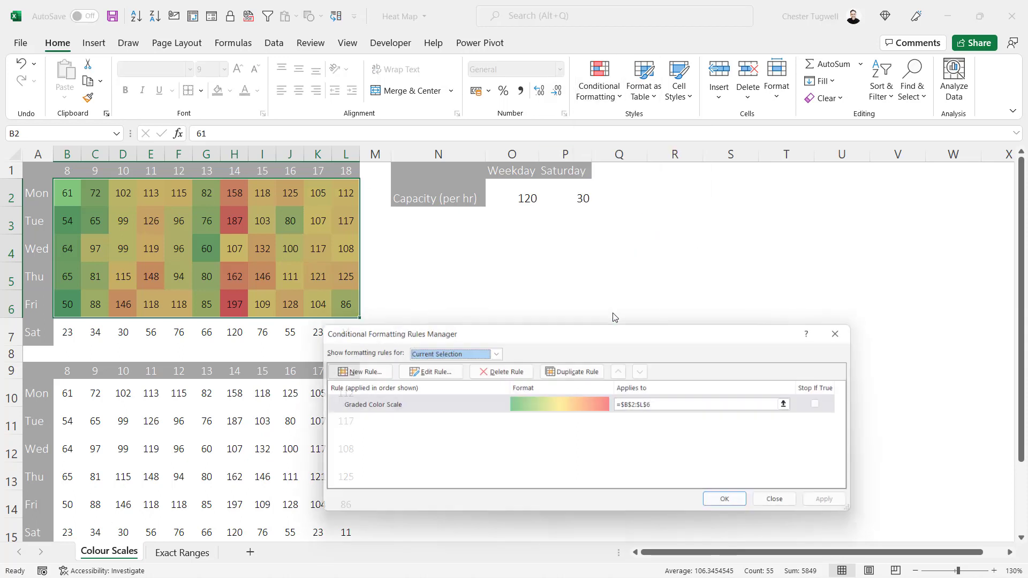
left_click(426, 403)
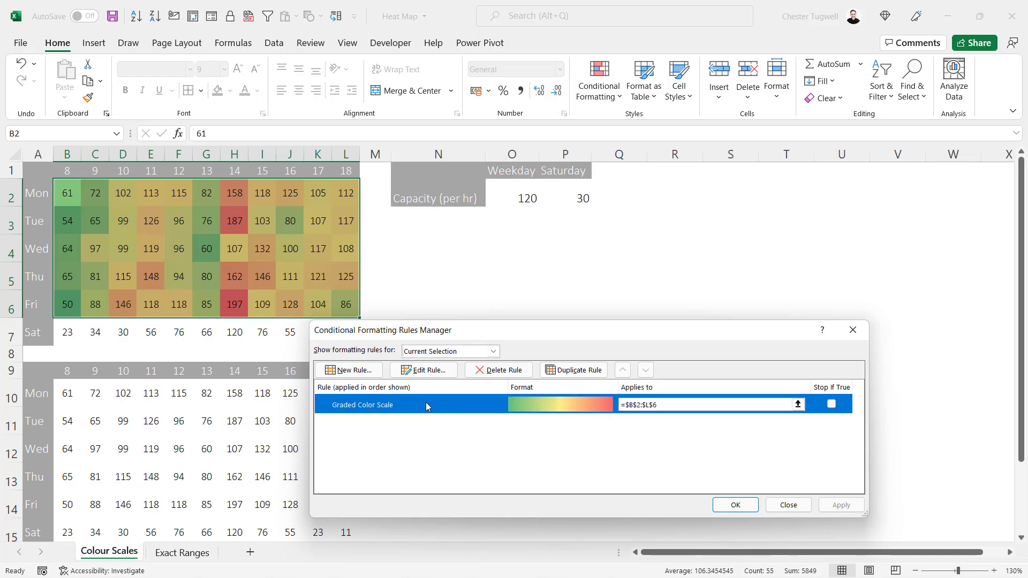
left_click(430, 372)
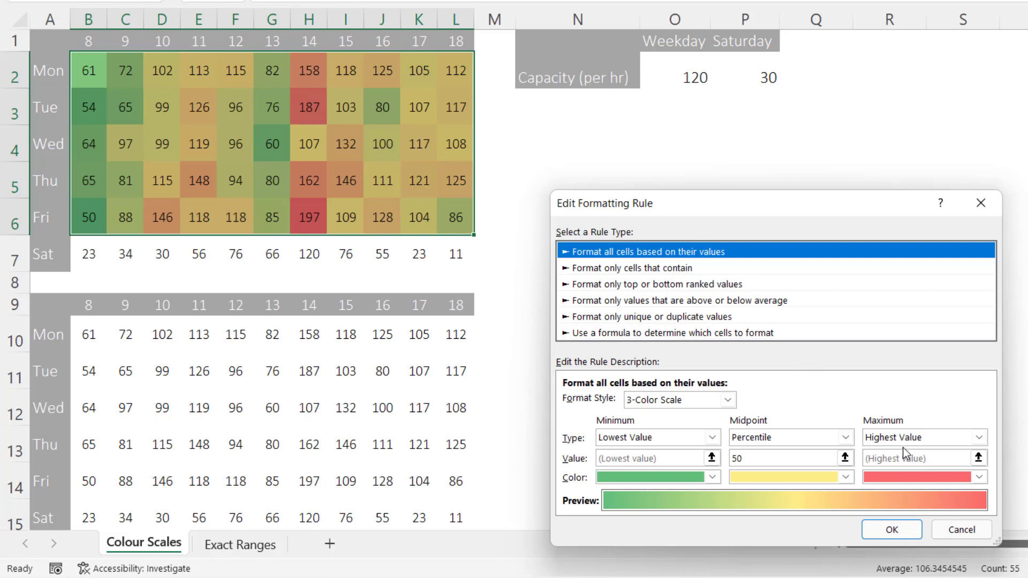
left_click(980, 437)
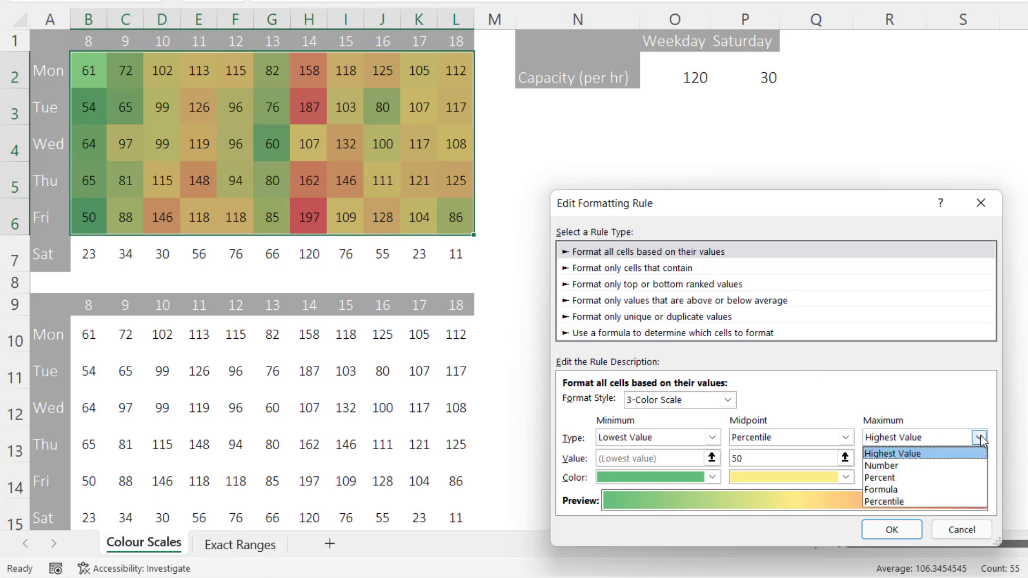
left_click(979, 438)
left_click(980, 437)
left_click(900, 466)
left_click(881, 461)
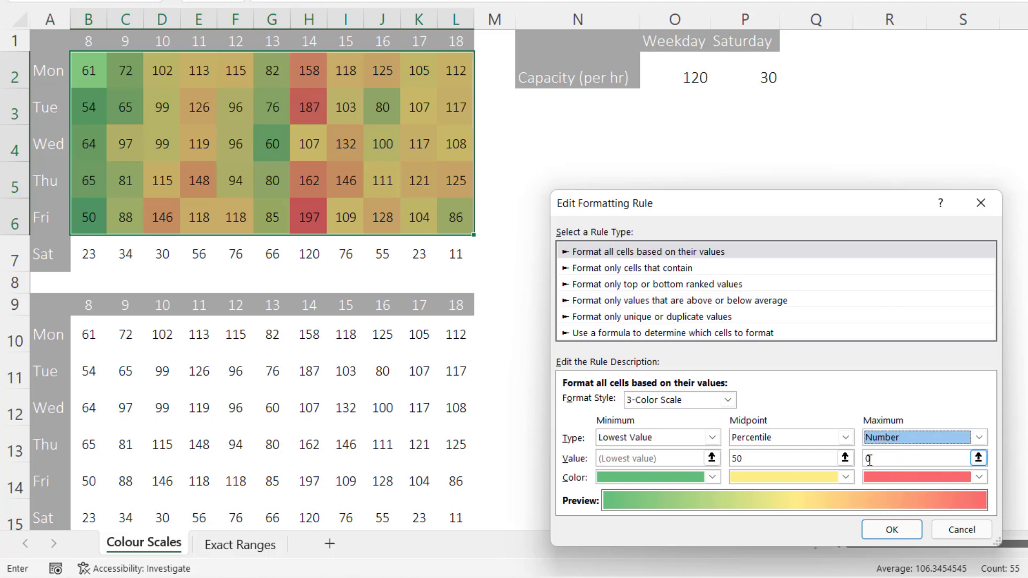
key("BackSpace")
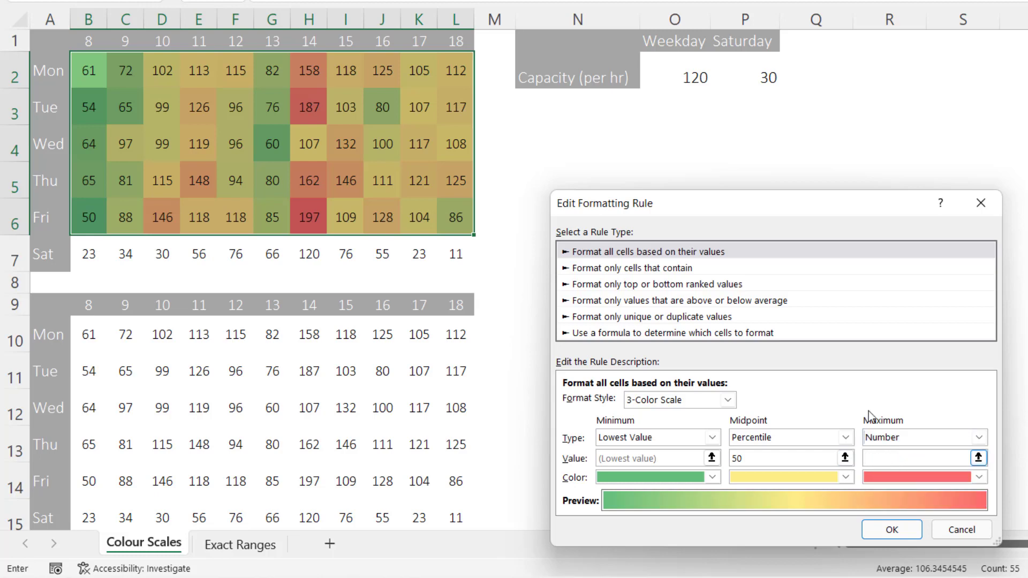
left_click(693, 78)
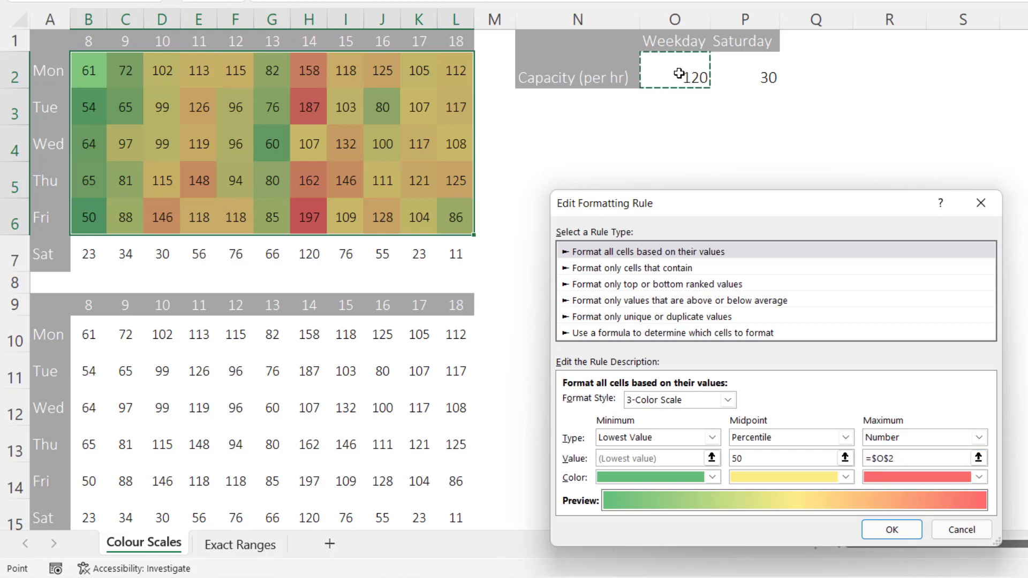
left_click(899, 526)
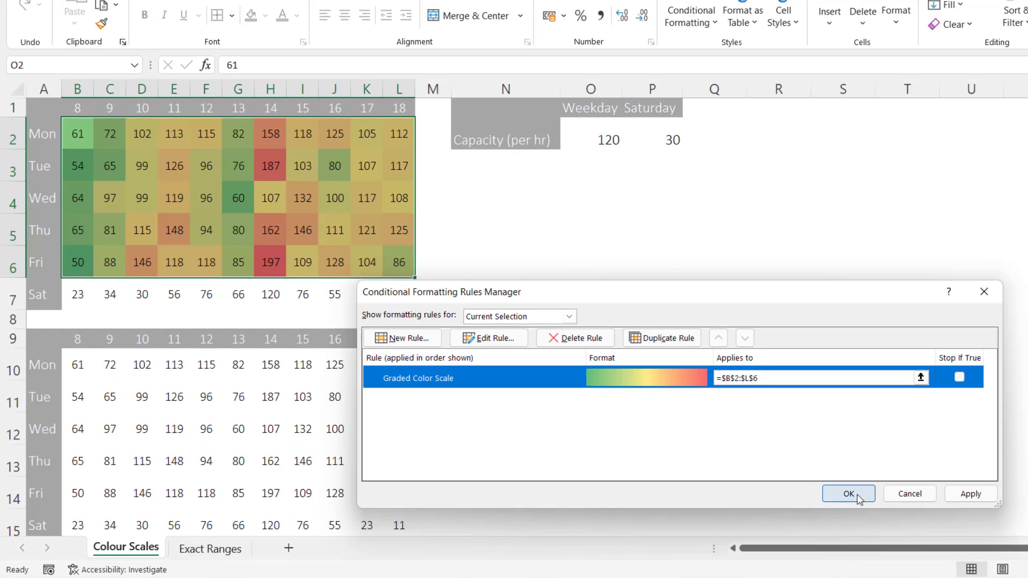
left_click(945, 485)
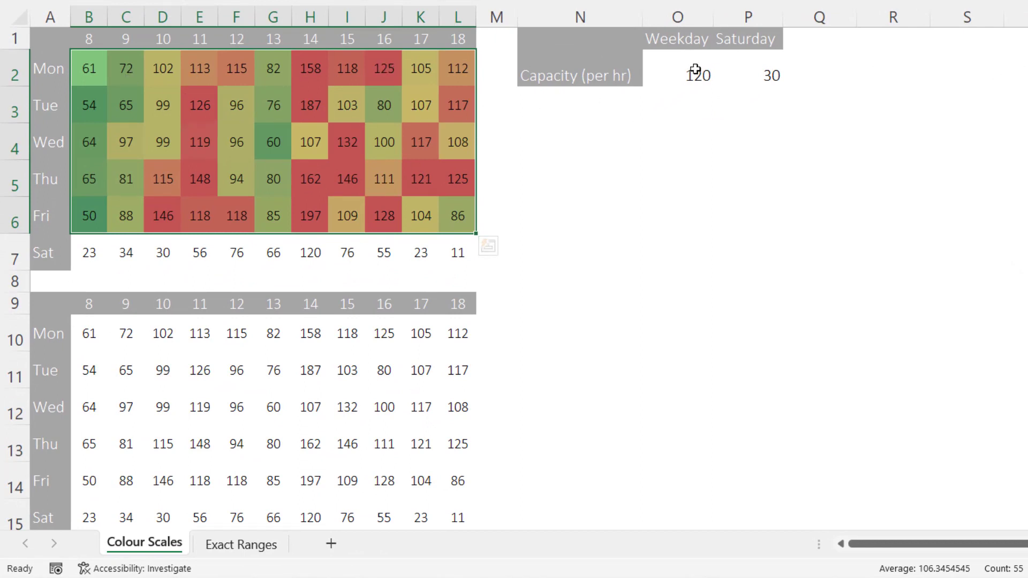
Step: Set the weekday hourly capacity in O2 to 150
left_click(696, 69)
type("150")
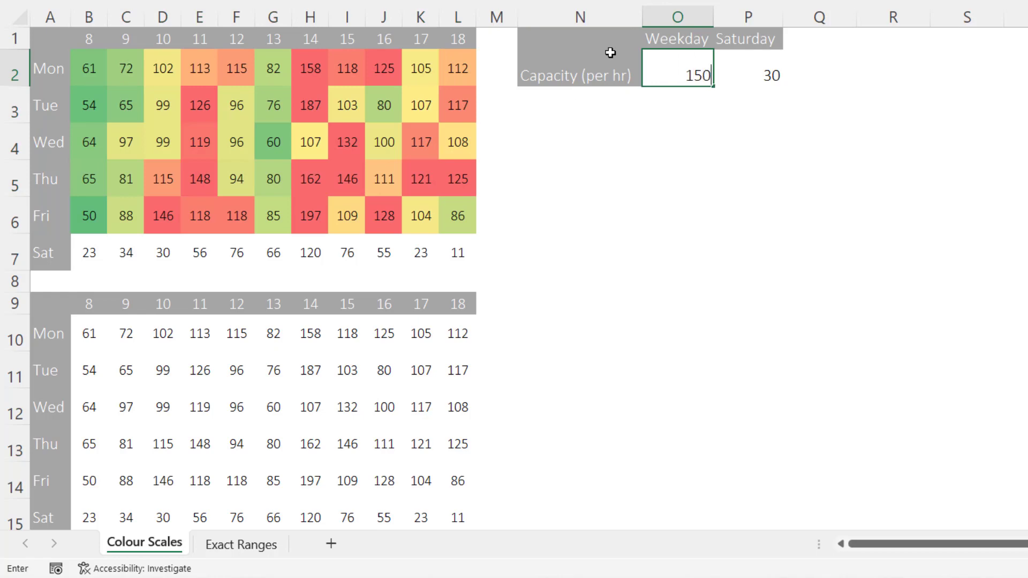
key("Return")
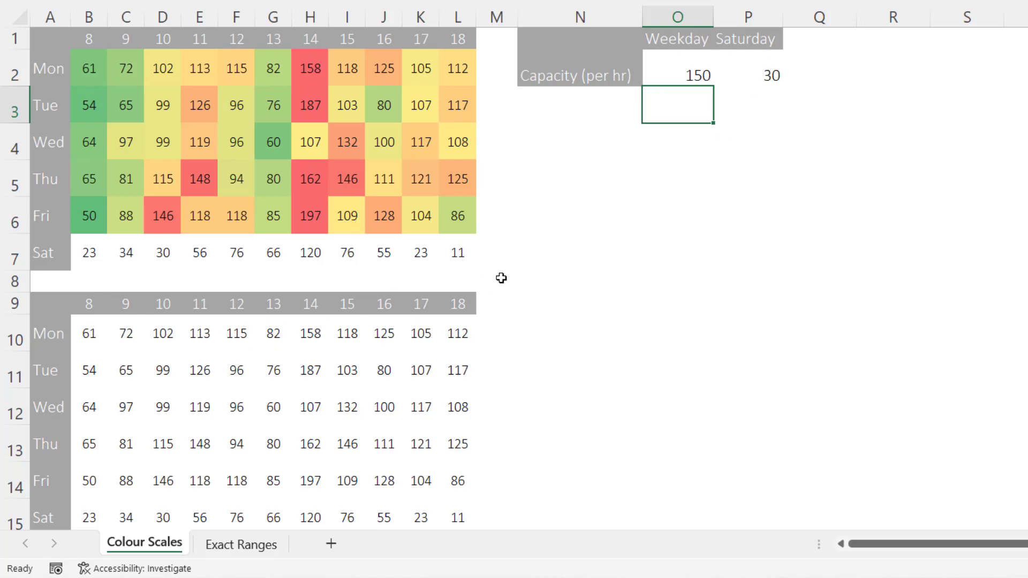
Step: Apply the same green-to-yellow-to-red color scale to the Saturday figures in B7:L7
left_click_drag(85, 252, 461, 255)
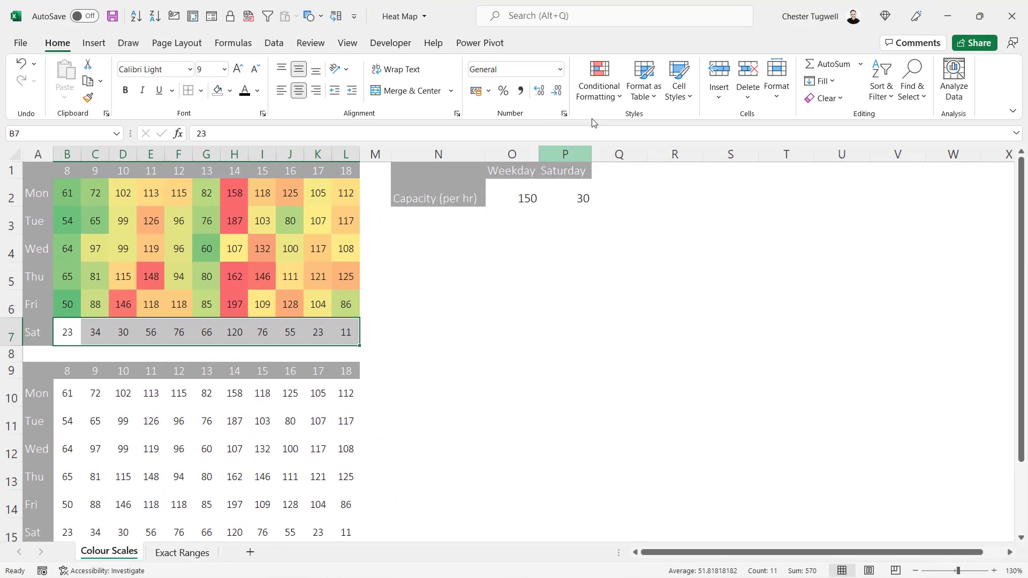
left_click(601, 91)
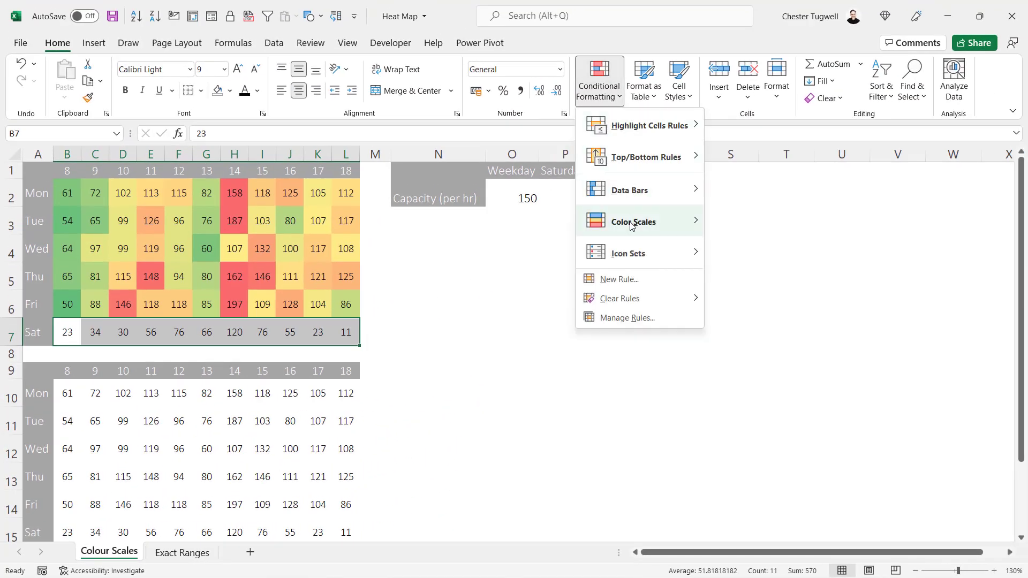
mouse_move(632, 226)
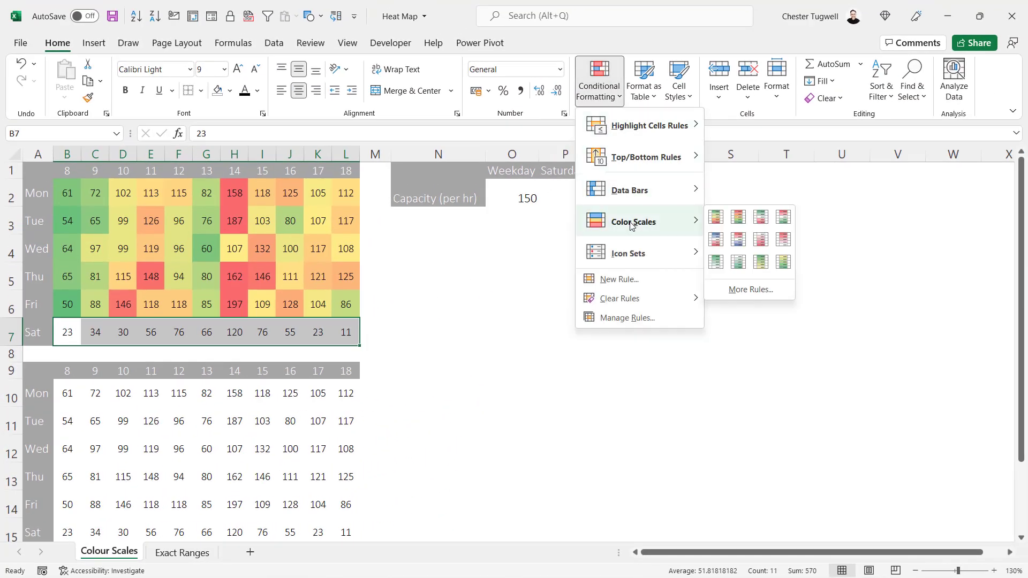
left_click(738, 219)
Step: Edit the Saturday row's color scale rule so its maximum is a Number linked to the Saturday capacity cell, =$P$2
left_click(621, 98)
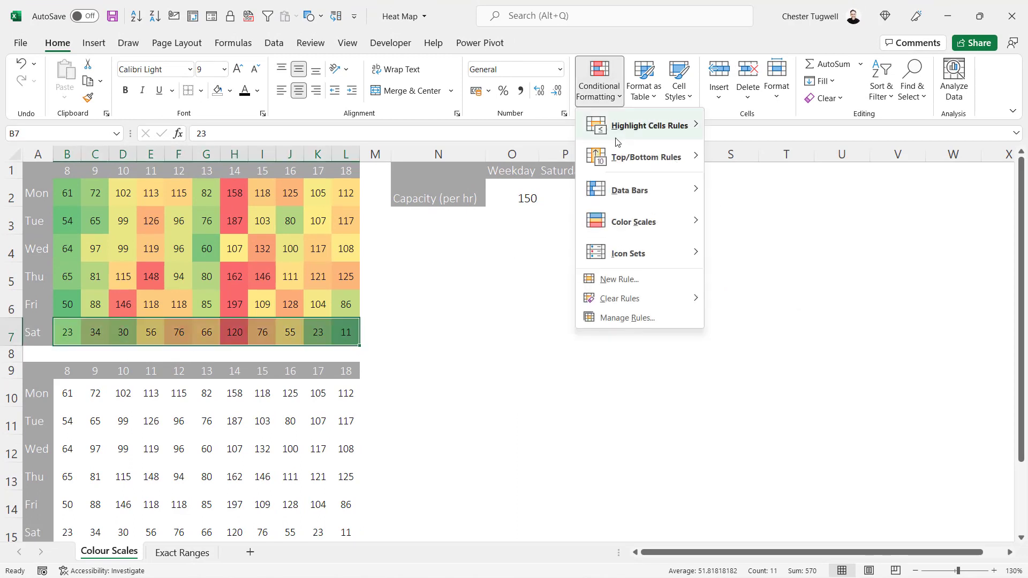
left_click(626, 316)
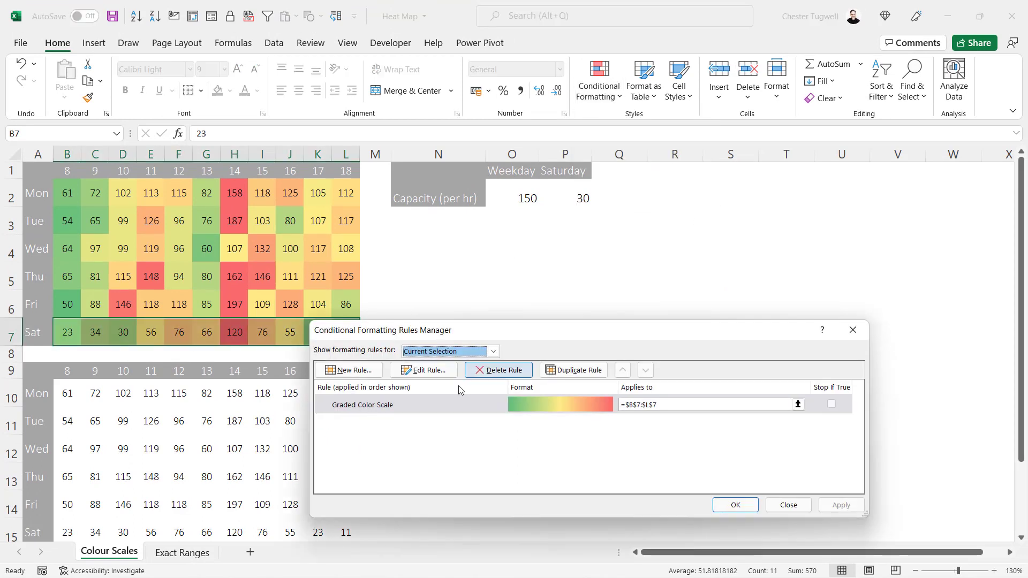
left_click(416, 405)
left_click(422, 371)
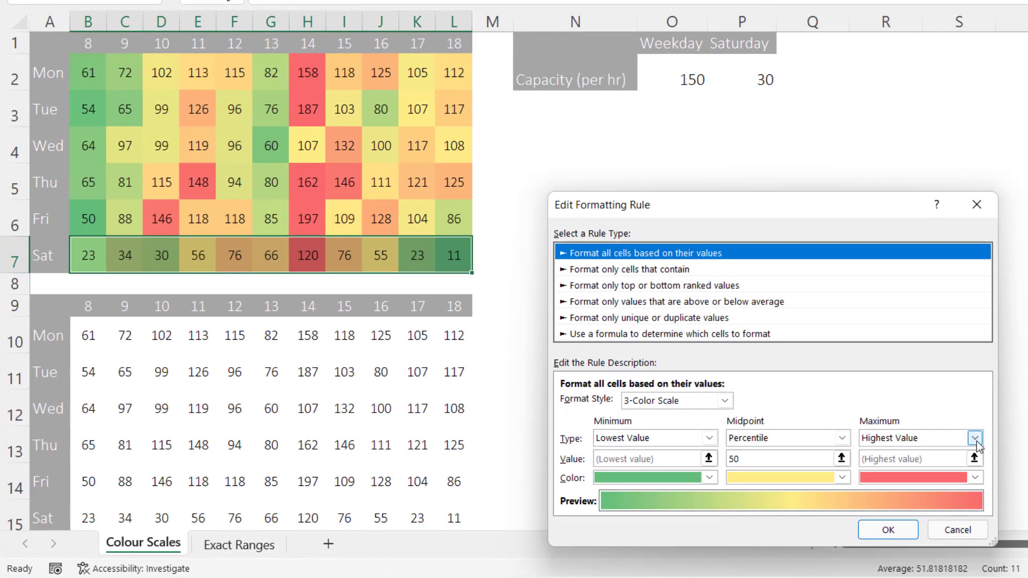
left_click(975, 438)
left_click(907, 469)
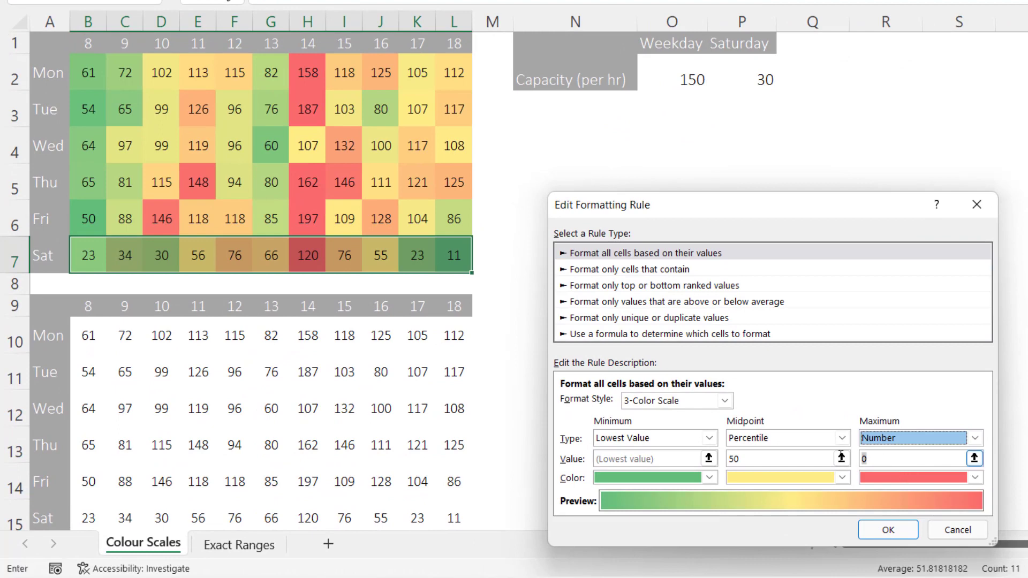
key("Tab")
key("BackSpace")
left_click(767, 79)
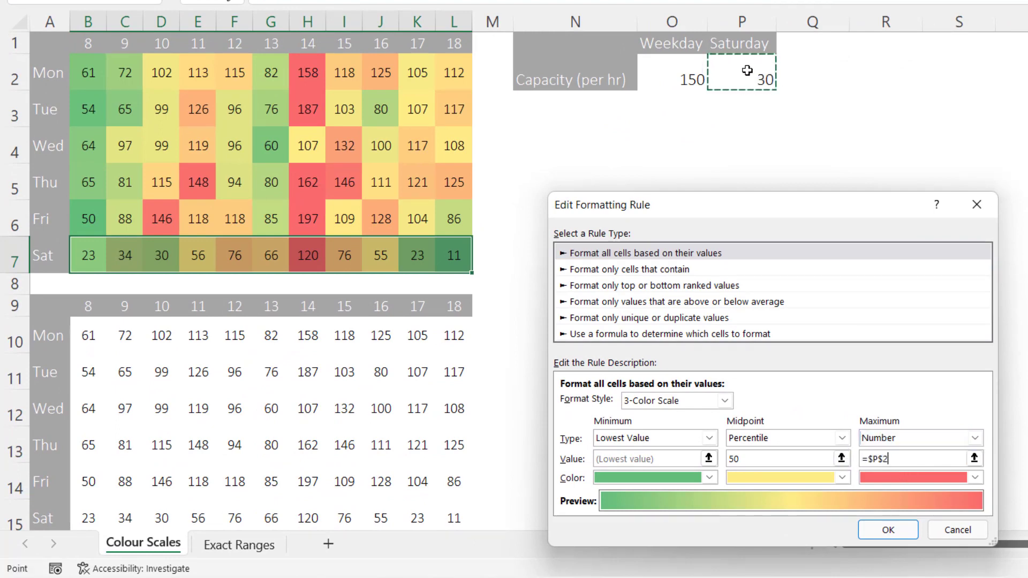
left_click(889, 530)
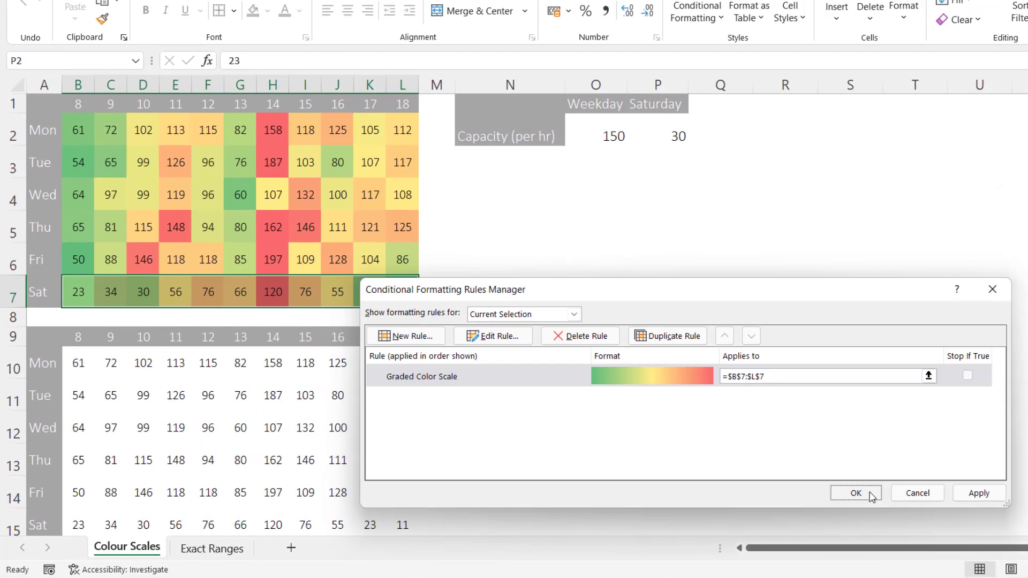
left_click(925, 487)
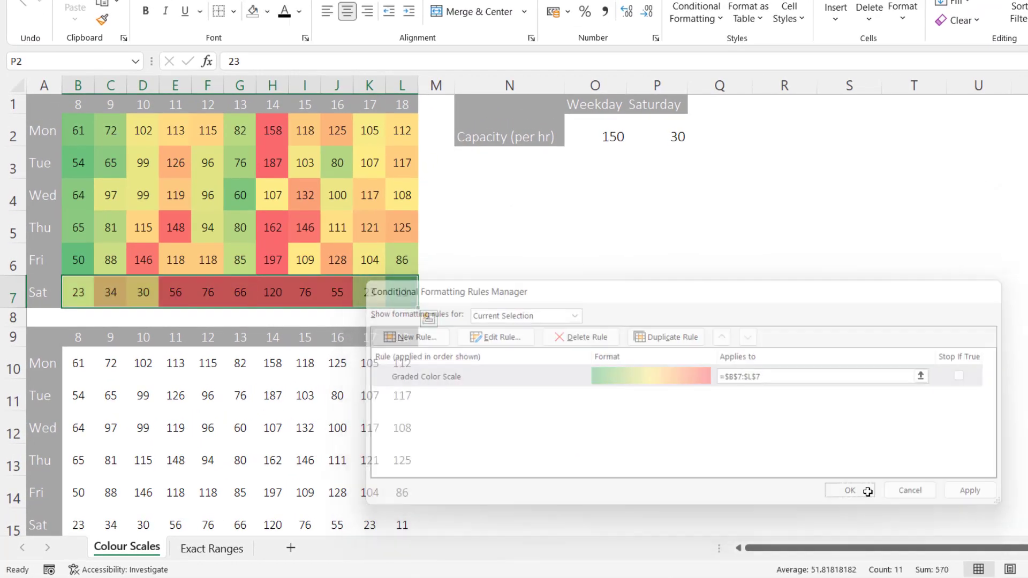
Step: Set the Saturday hourly capacity in P2 to 70
left_click(770, 77)
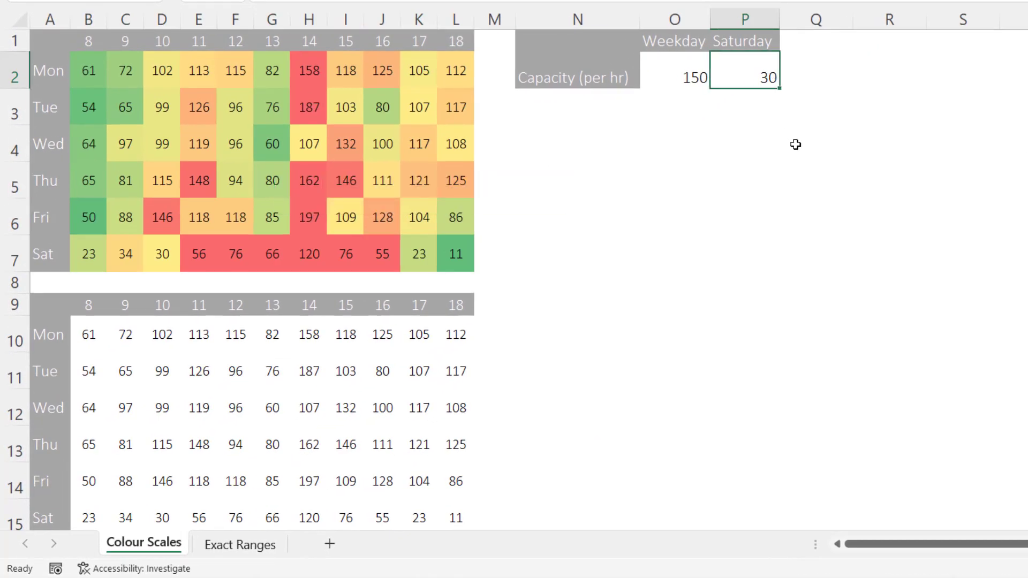
type("70")
key("Return")
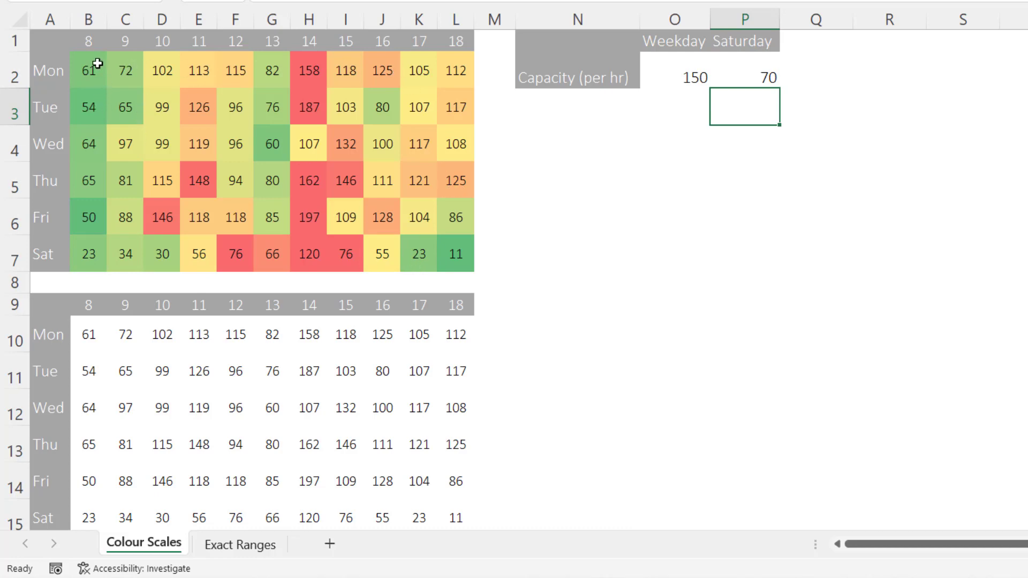
Step: Edit the weekday color scale rule on B2:L6 and set its minimum color to the standard green
left_click_drag(98, 63, 455, 218)
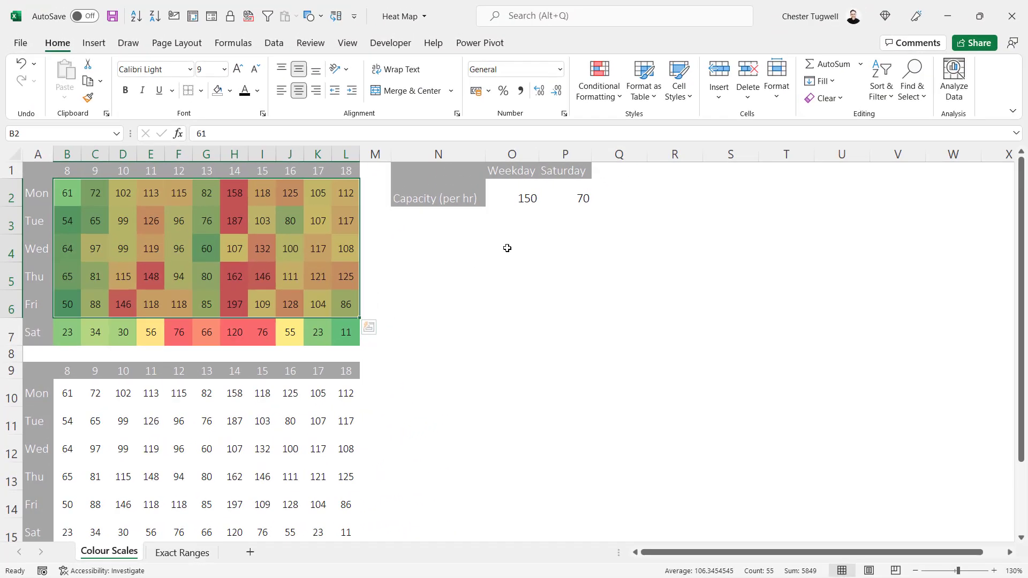
left_click(600, 86)
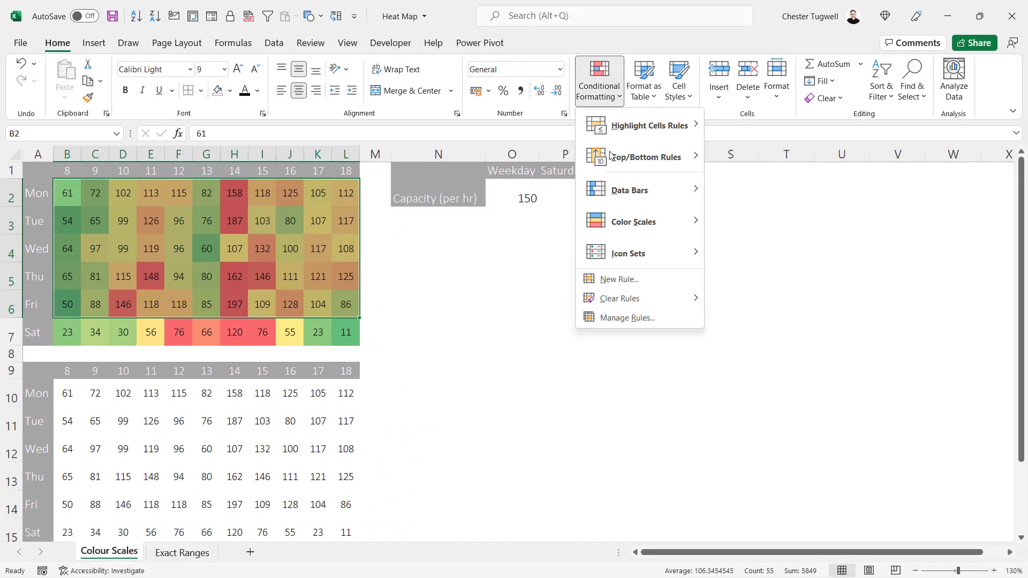
left_click(622, 318)
left_click(369, 405)
left_click(427, 371)
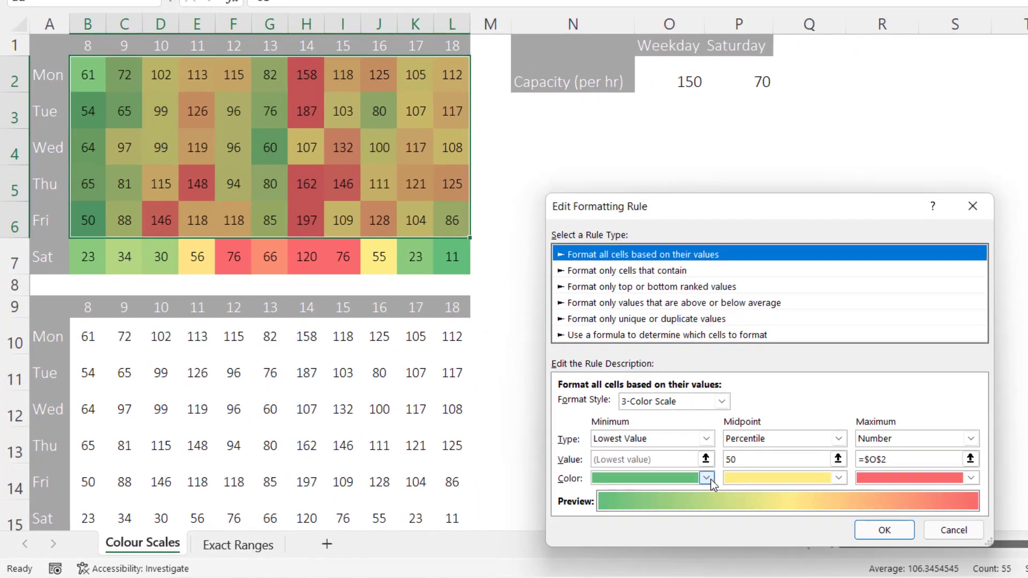
left_click(707, 479)
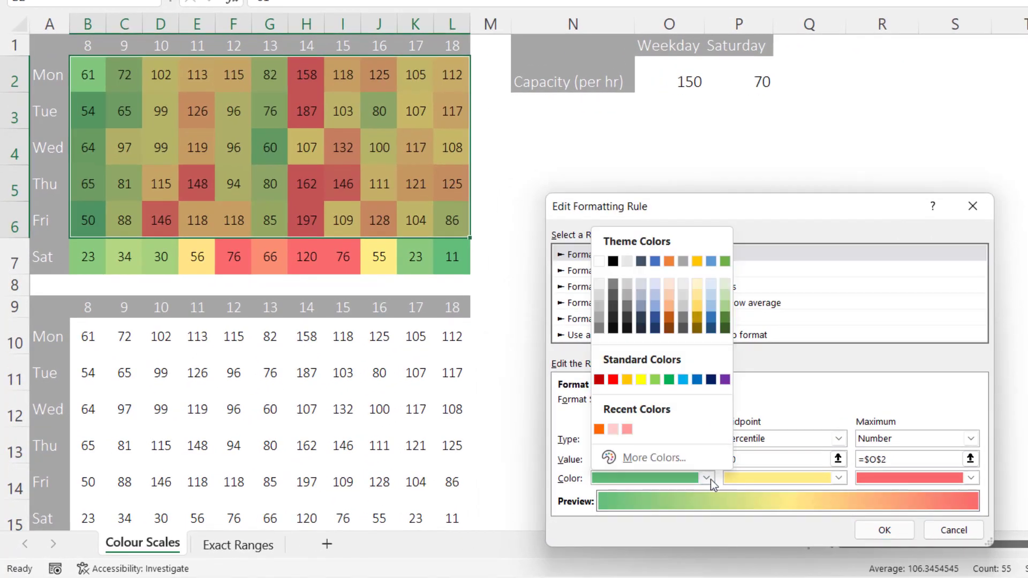
left_click(669, 380)
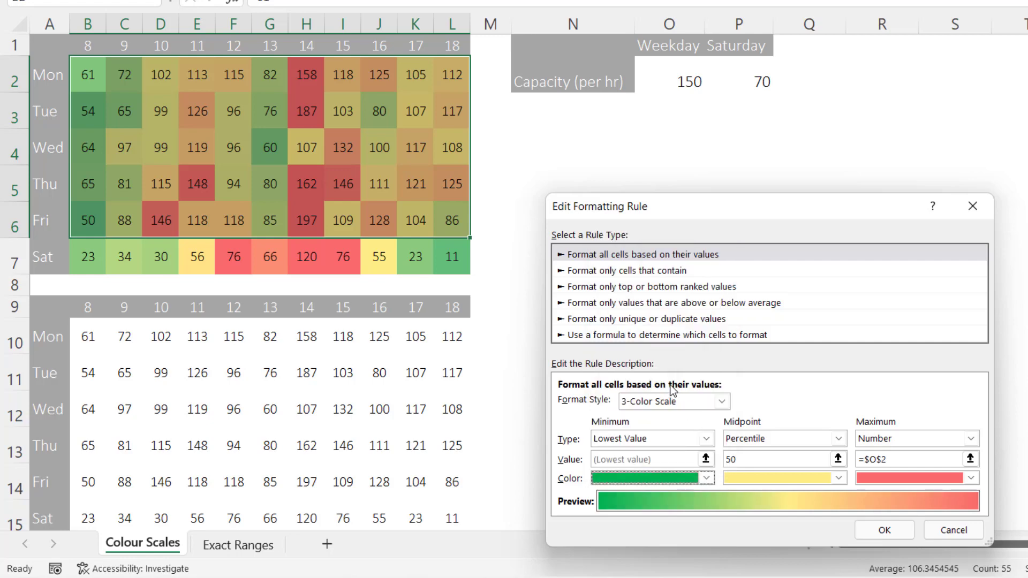
Step: Set the weekday rule's midpoint color to the theme orange and apply the edited rule to B2:L6
left_click(840, 477)
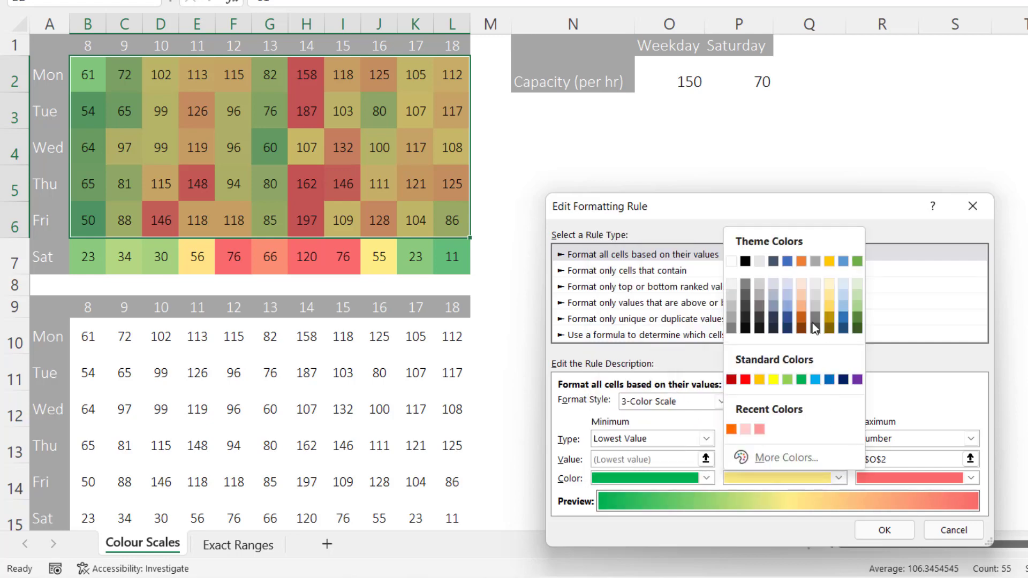
left_click(803, 262)
left_click(885, 530)
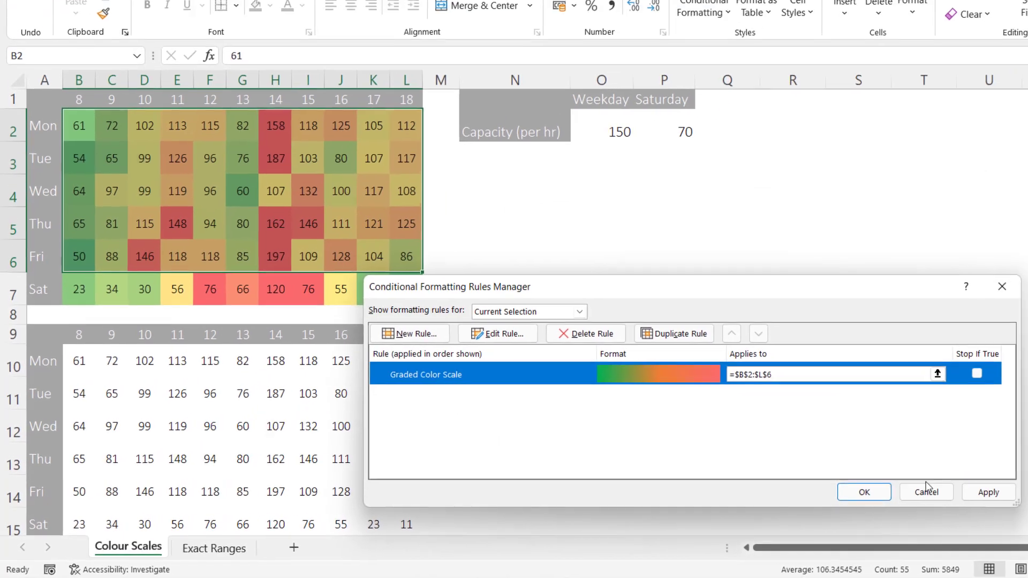
left_click(955, 483)
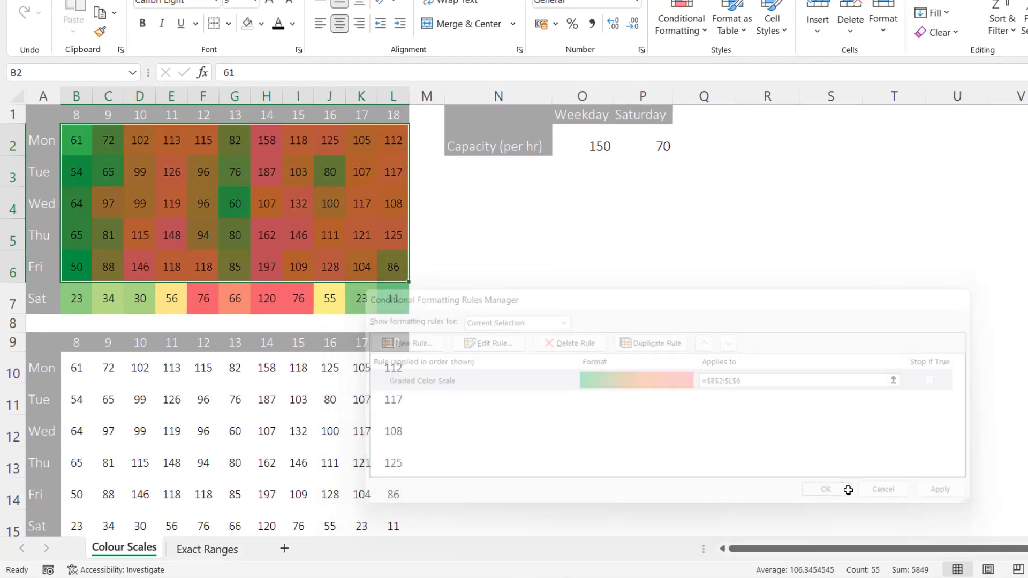
left_click(569, 259)
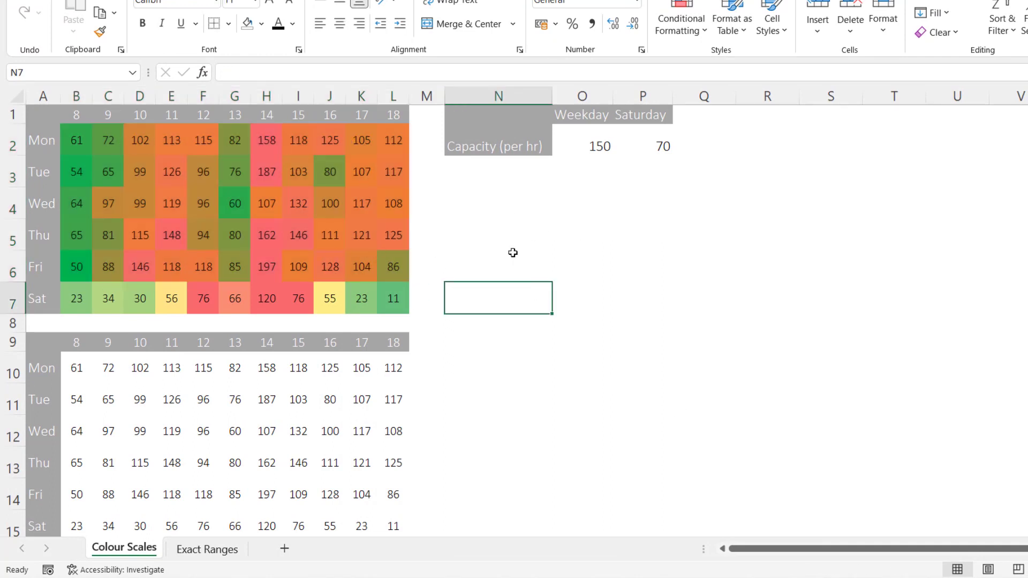
Step: Undo the color changes to the weekday heat map's rule
key("ctrl+z")
left_click(568, 267)
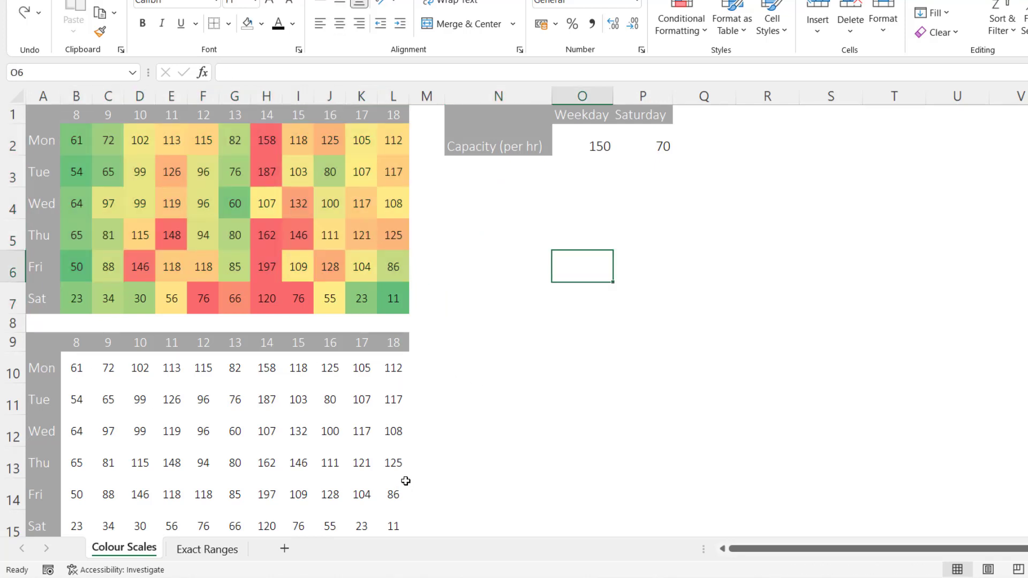
Step: Apply the green-to-yellow-to-red color scale to the second table's weekday figures in B10:L14
left_click_drag(77, 367, 378, 491)
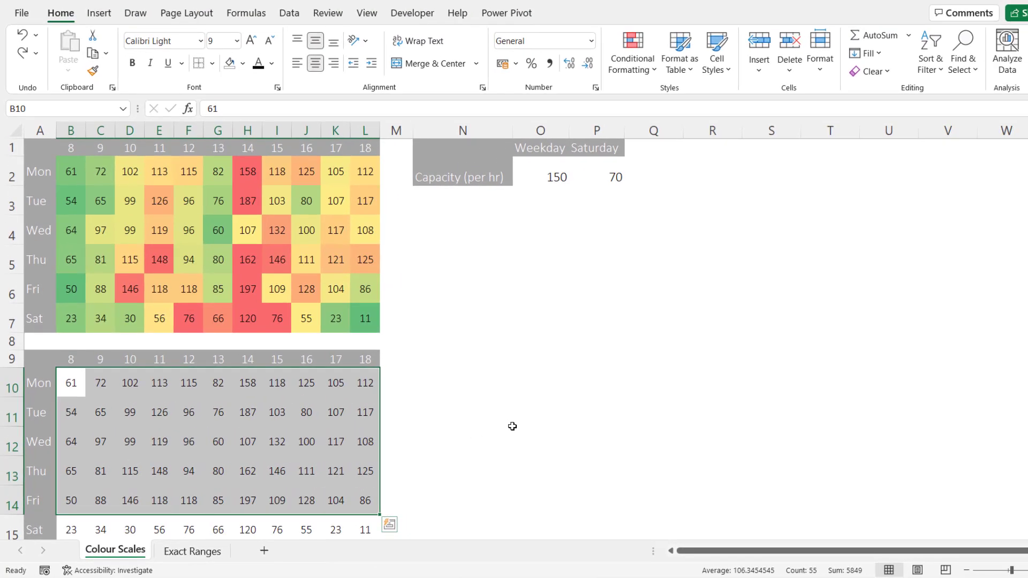
left_click(652, 56)
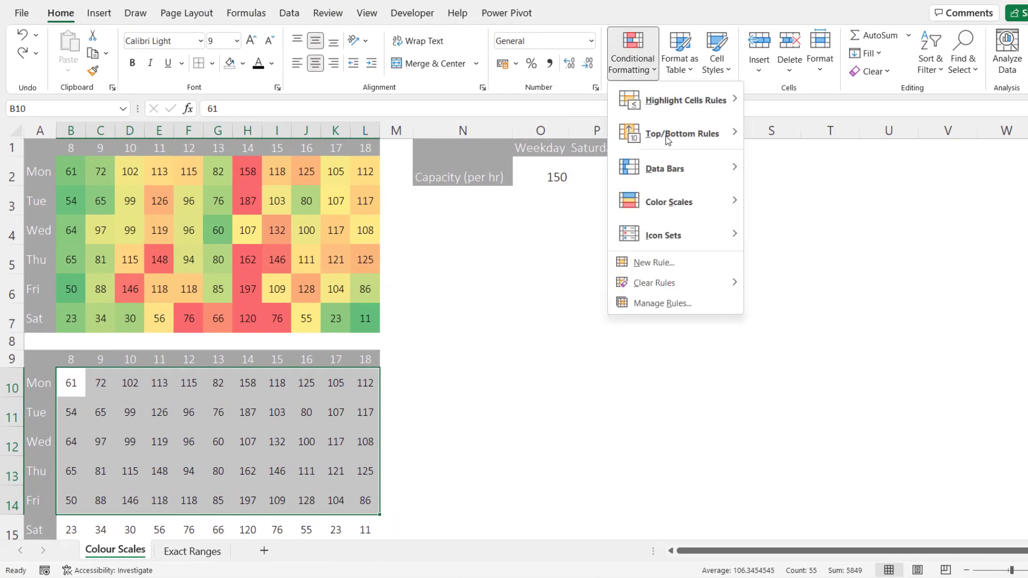
mouse_move(636, 208)
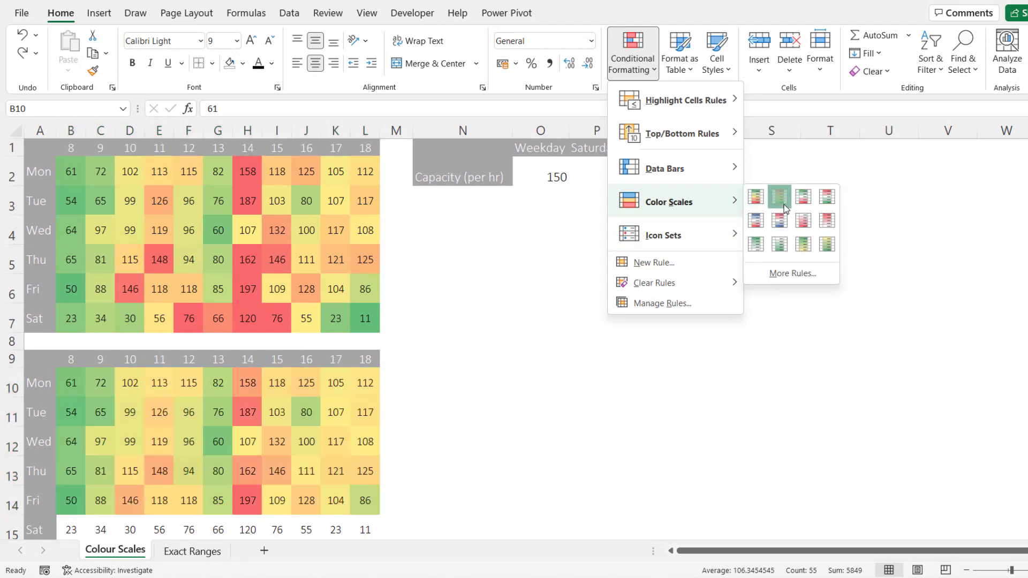
left_click(783, 206)
Step: Edit the color scale rule on B10:L14 so its maximum is a Number linked to the weekday capacity cell, =$O$2
left_click(633, 59)
left_click(663, 303)
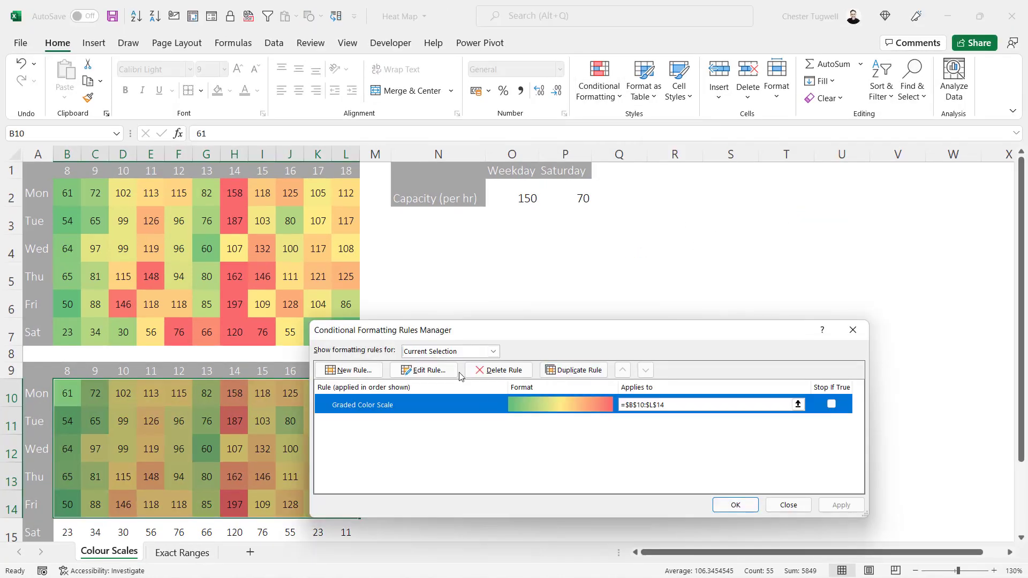
left_click(451, 371)
left_click(743, 472)
left_click(691, 492)
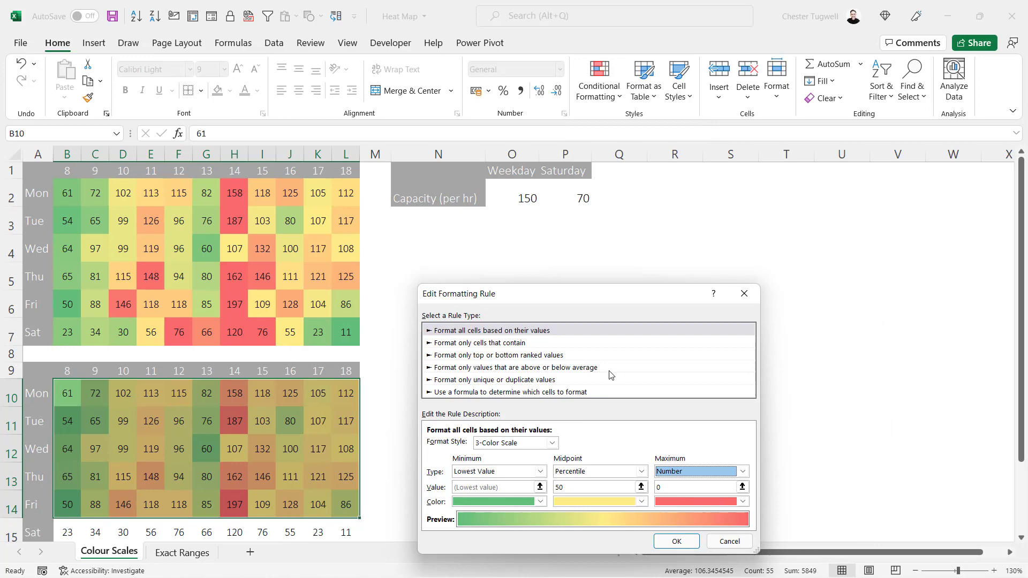
left_click(653, 487)
left_click(527, 198)
left_click(677, 541)
left_click(734, 504)
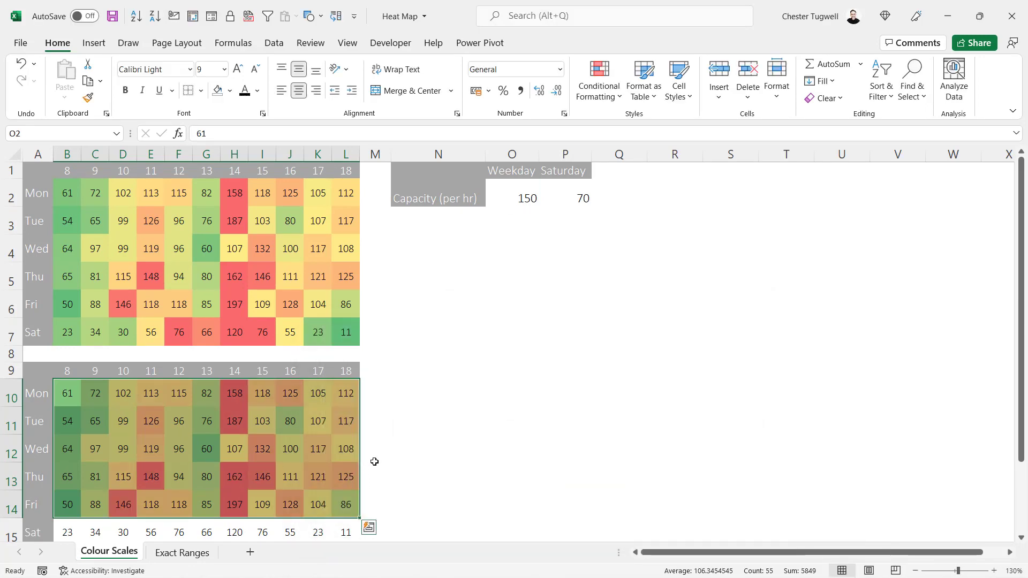
right_click(236, 422)
left_click(279, 351)
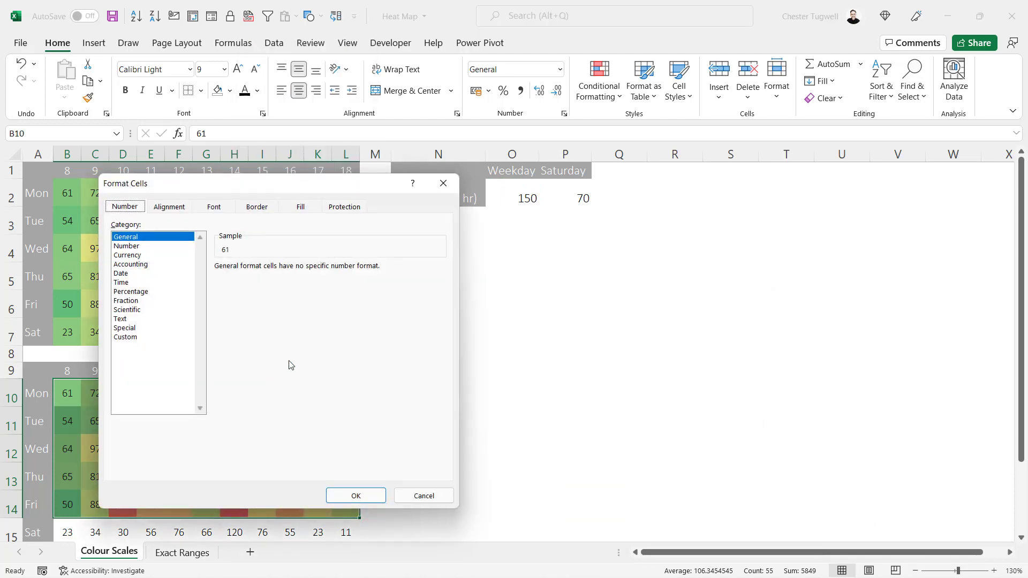
left_click(422, 495)
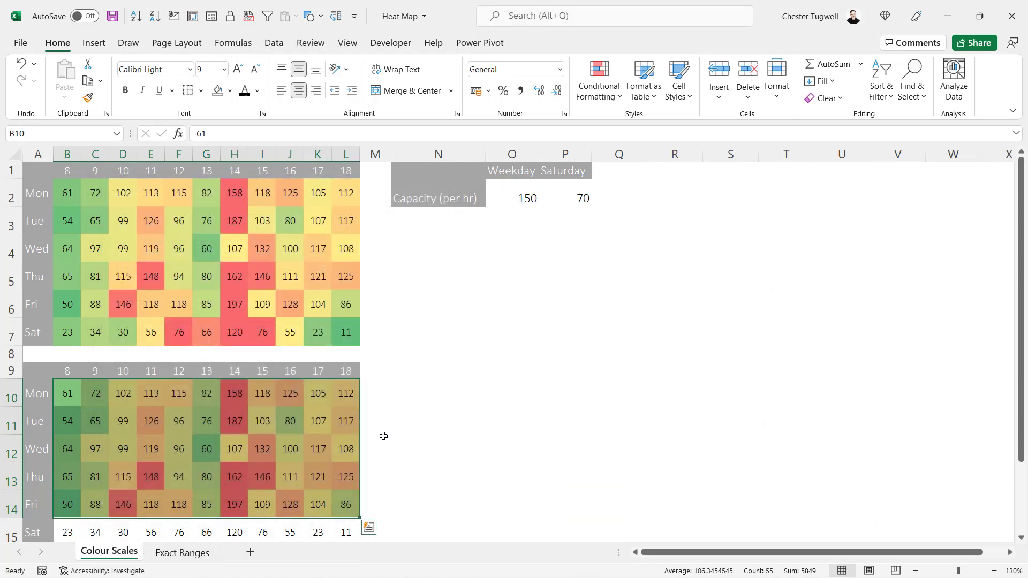
Step: Hide the weekday figures in B10:L14 by applying the custom number format ;;;
key("ctrl+1")
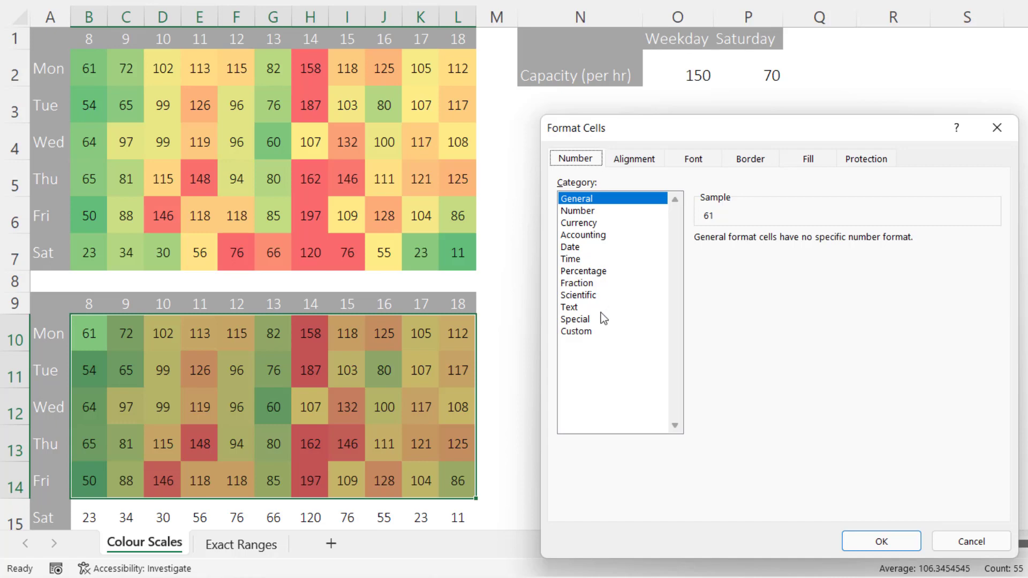
left_click(578, 332)
double_click(735, 255)
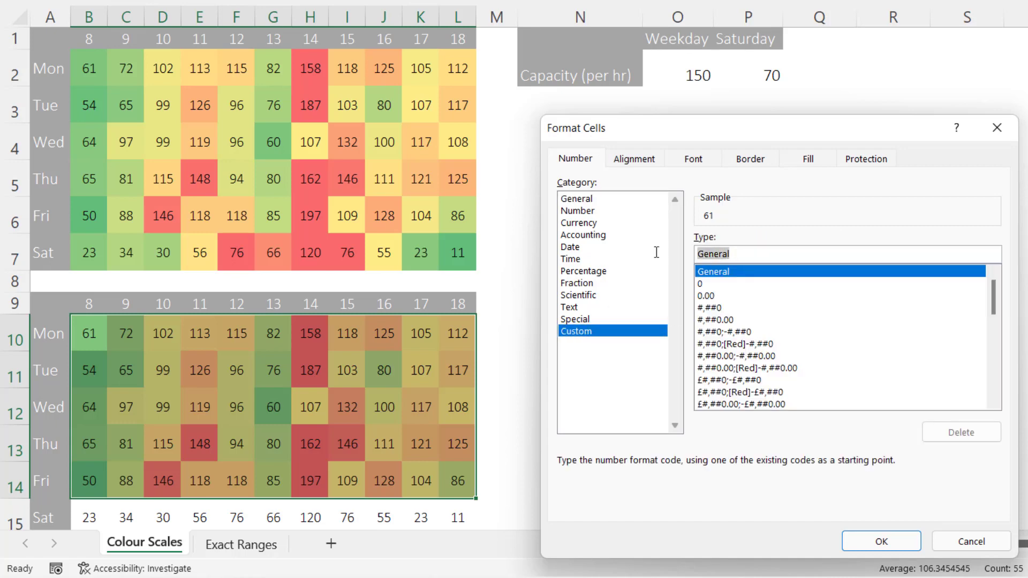
type(";;;")
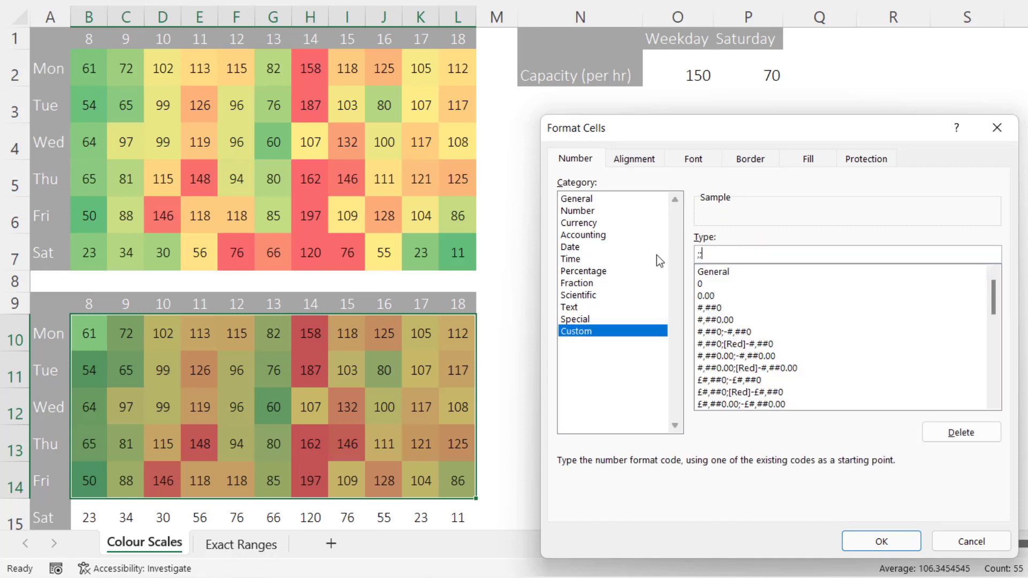
left_click(881, 542)
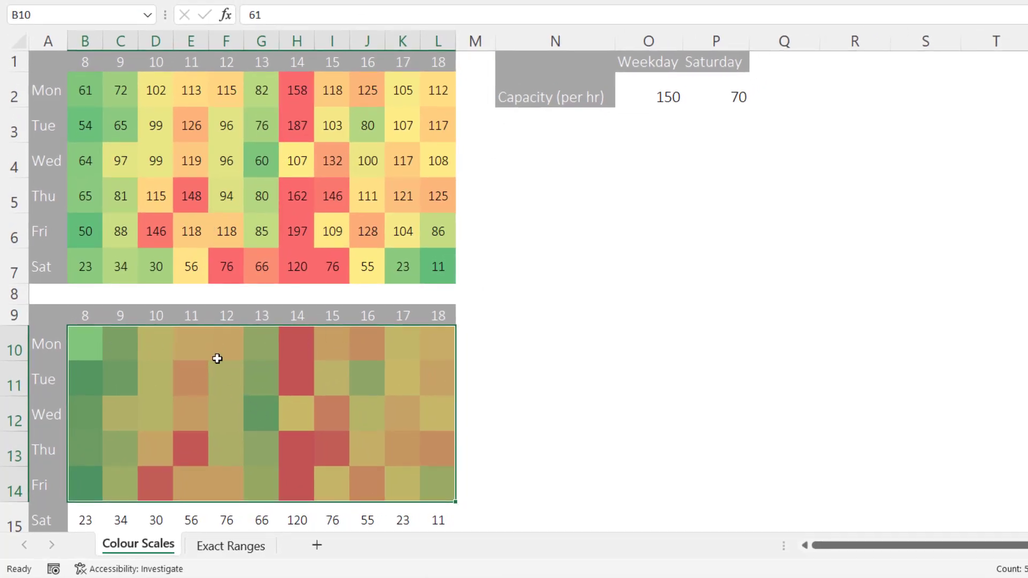
left_click(188, 342)
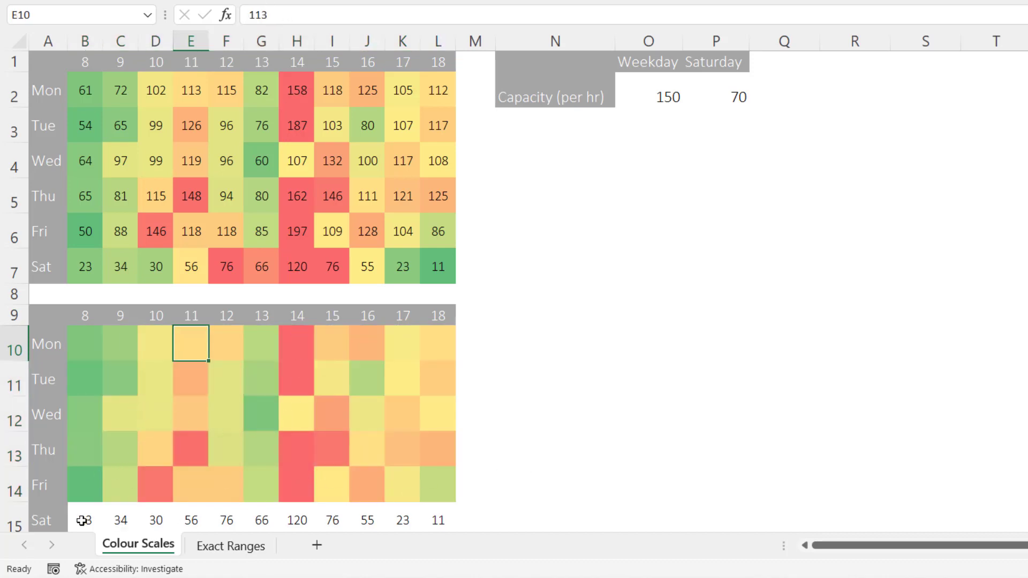
Step: Apply the green-to-yellow-to-red color scale to the second table's Saturday figures in B15:L15
left_click_drag(82, 521, 438, 521)
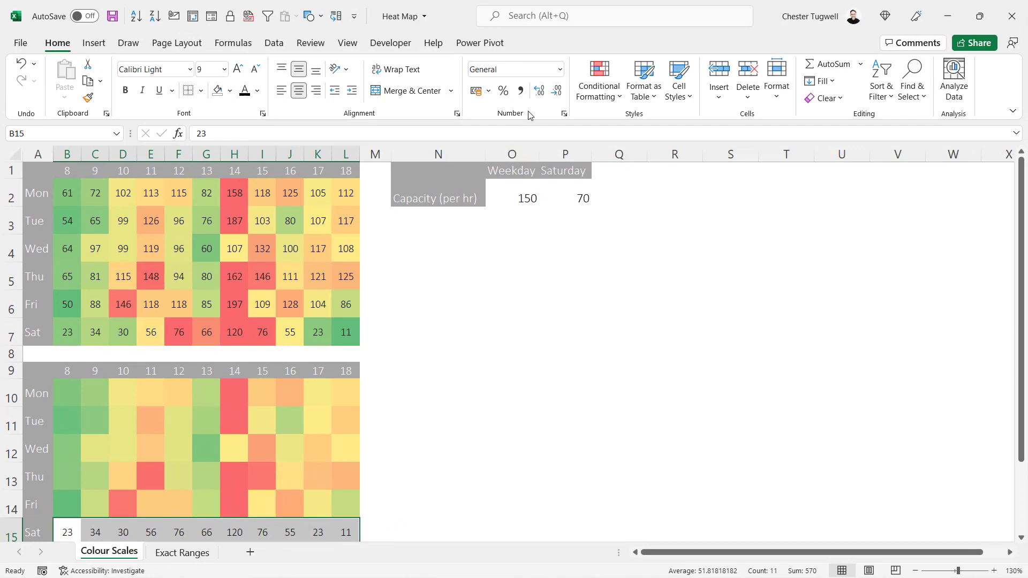
left_click(600, 86)
mouse_move(634, 222)
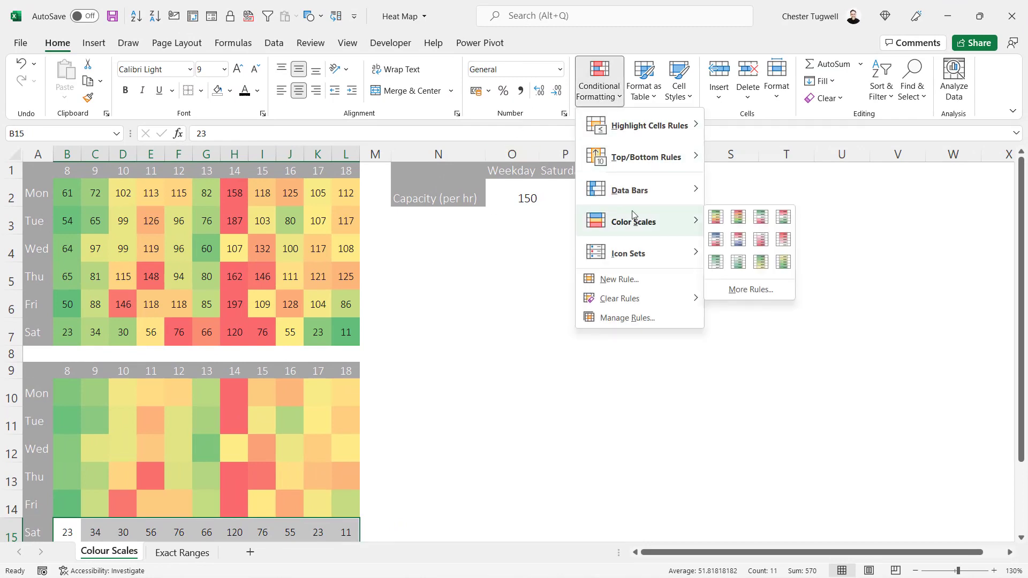
left_click(716, 218)
Step: Edit the color scale rule on B15:L15 so its maximum is a Number linked to the Saturday capacity cell, =$P$2
left_click(600, 86)
left_click(627, 318)
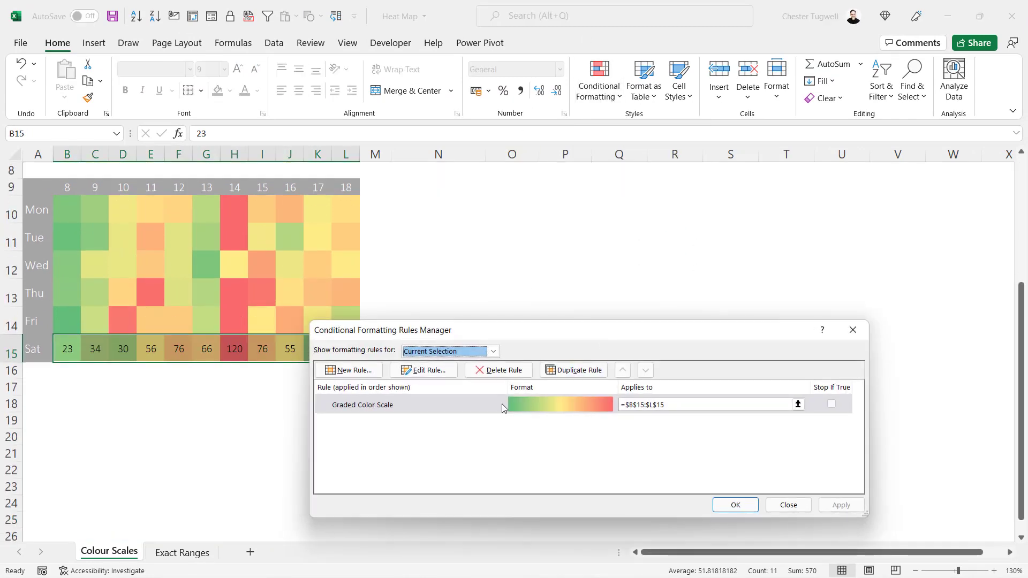
left_click(503, 404)
left_click(428, 369)
left_click(717, 469)
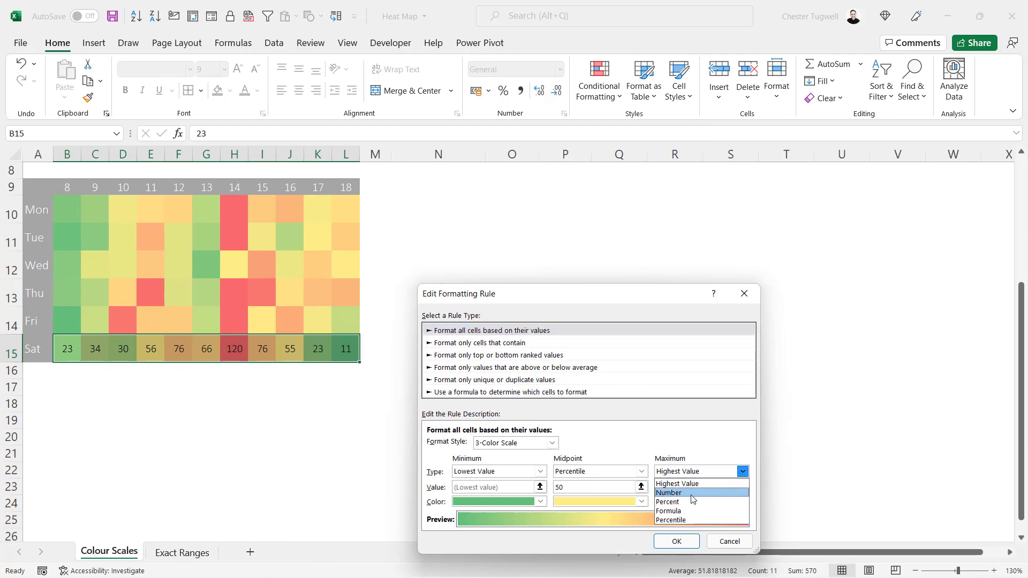
left_click(691, 491)
left_click(694, 487)
scroll(584, 198, "up", 3)
left_click(583, 198)
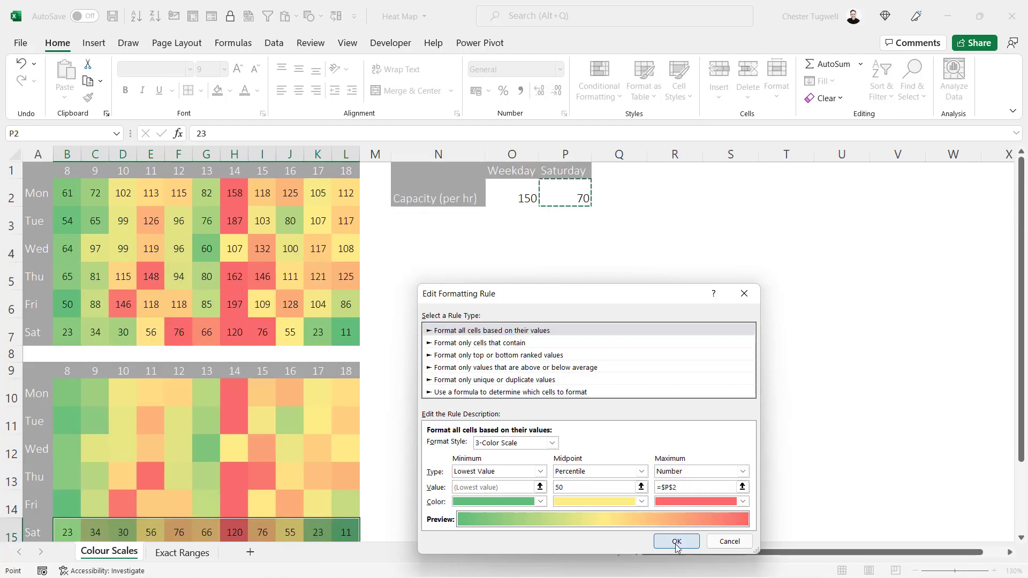
left_click(677, 542)
left_click(731, 506)
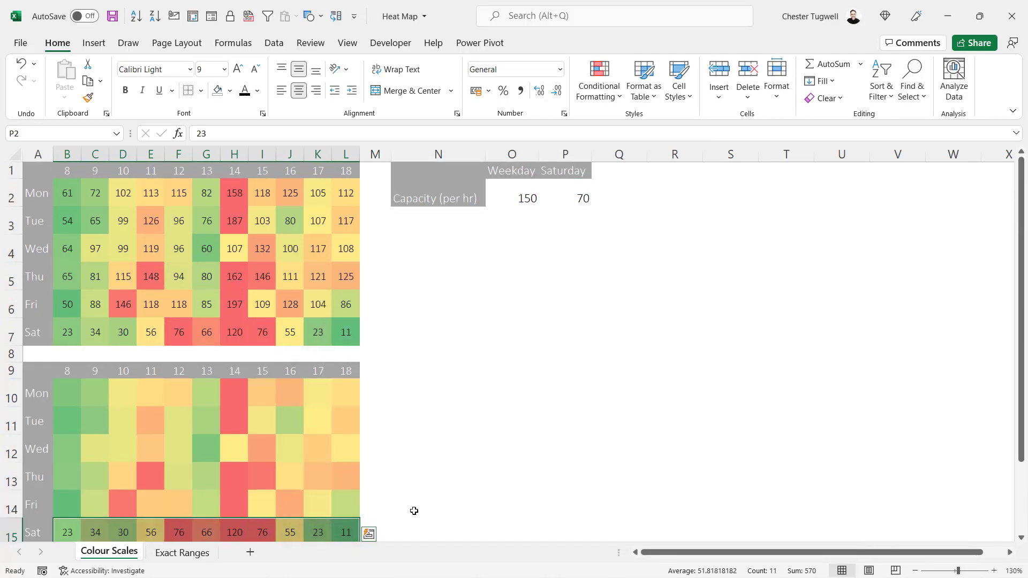
Step: Hide the Saturday figures in B15:L15 with the custom number format ;;;
key("ctrl+1")
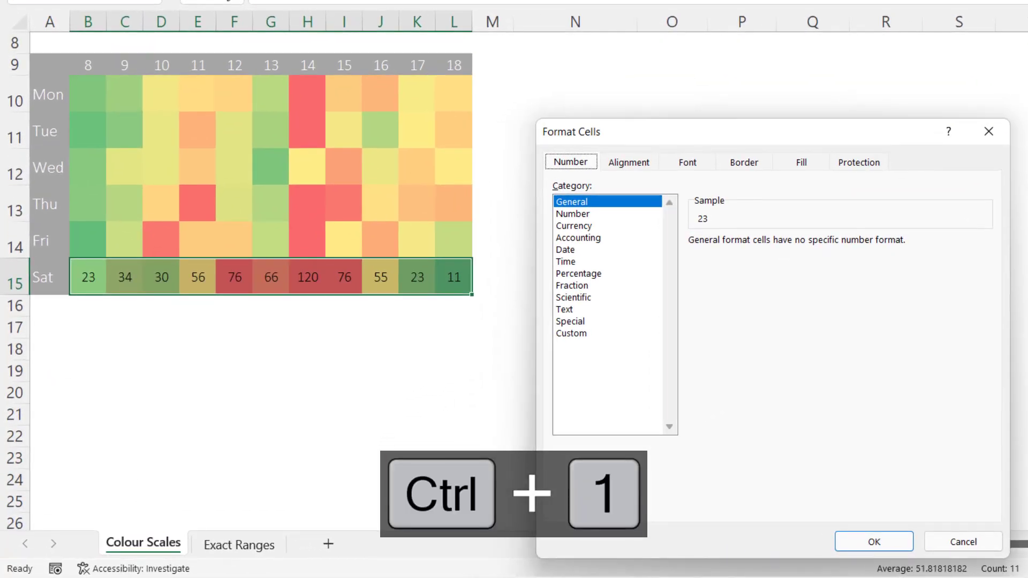
left_click(572, 334)
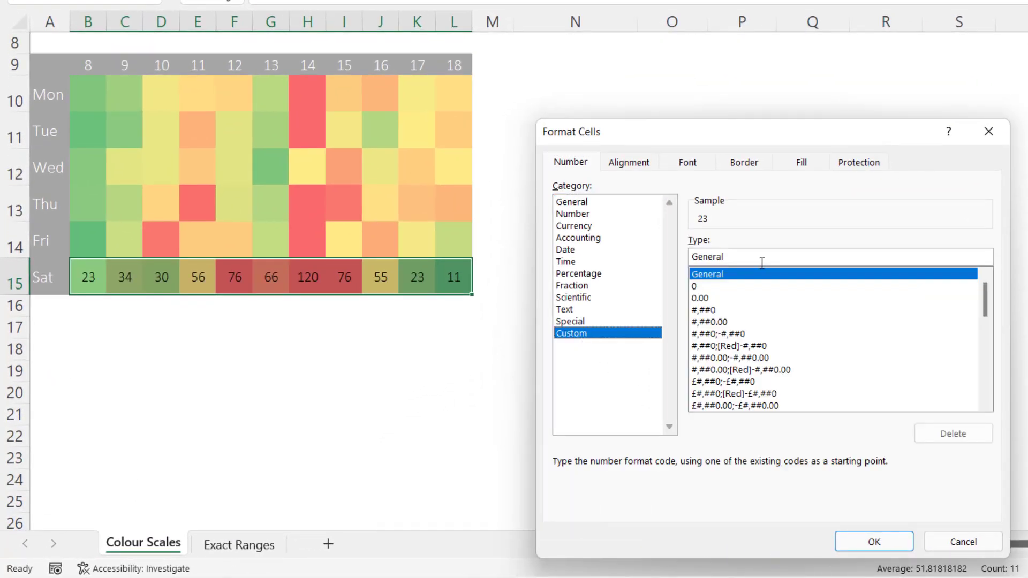
type(";;;")
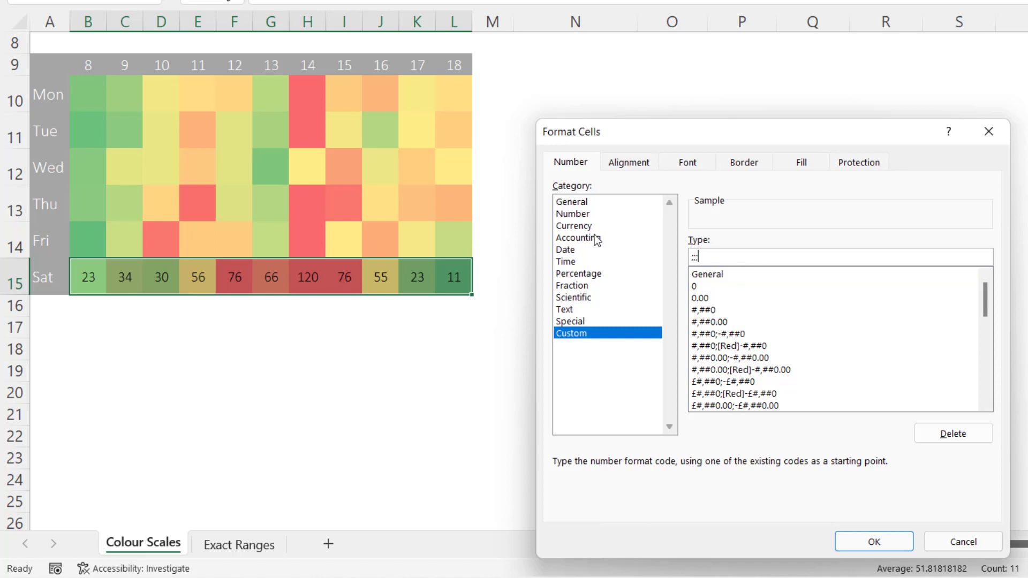
left_click(874, 542)
left_click(730, 452)
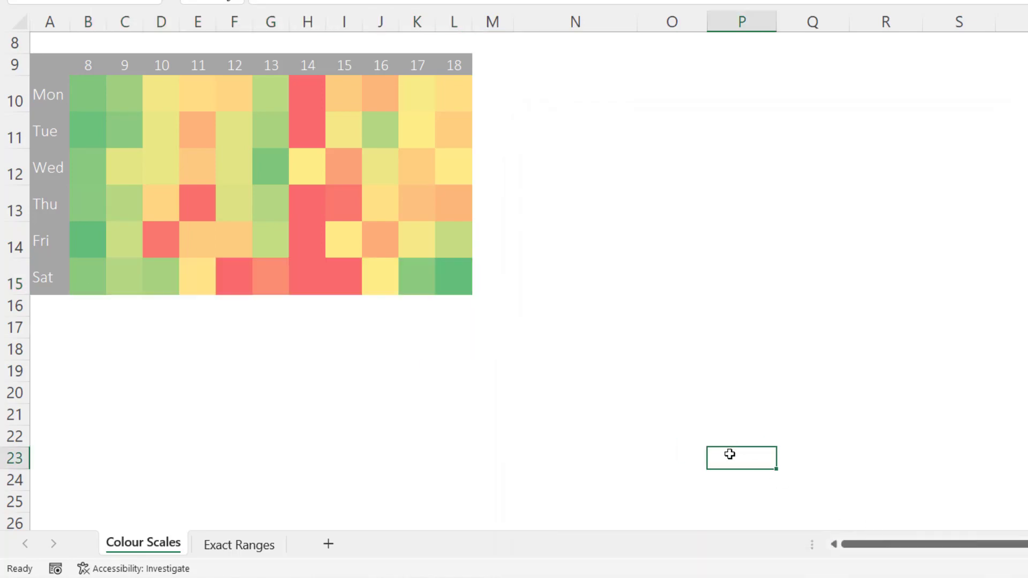
scroll(737, 430, "up", 3)
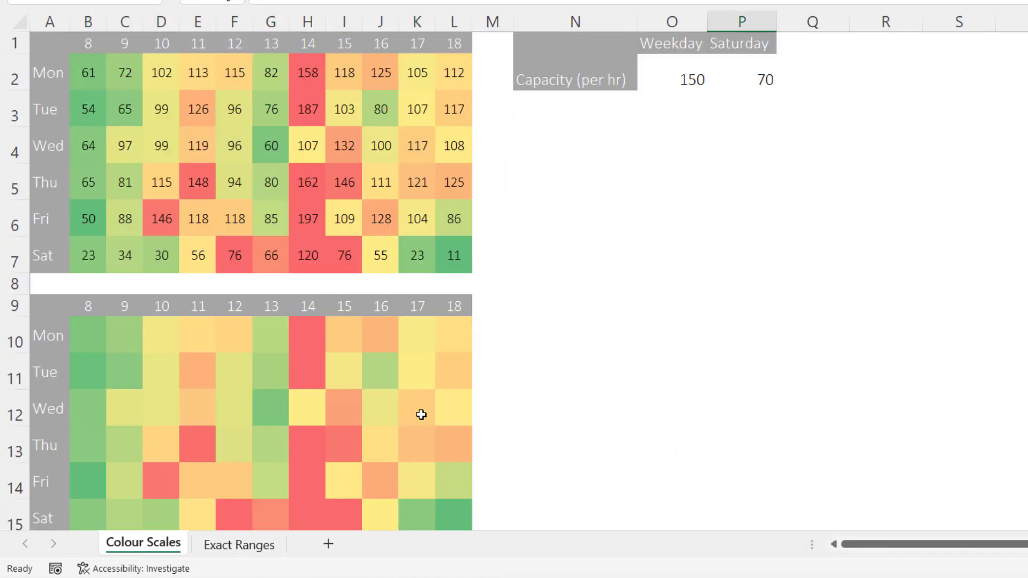
Step: Switch to the Exact Ranges sheet
left_click(241, 546)
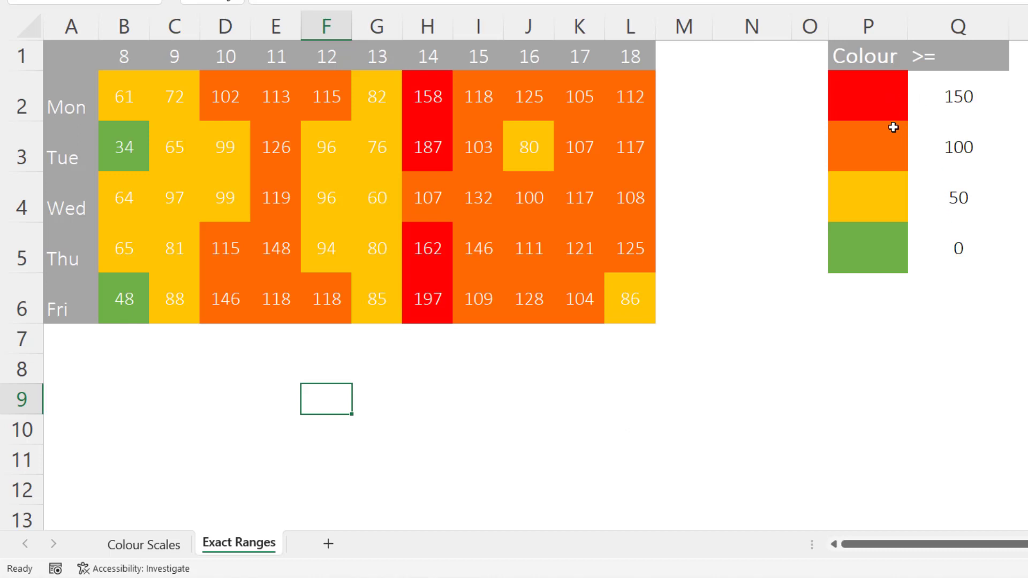
Step: Set the yellow color's threshold in Q4 to 75
left_click(956, 203)
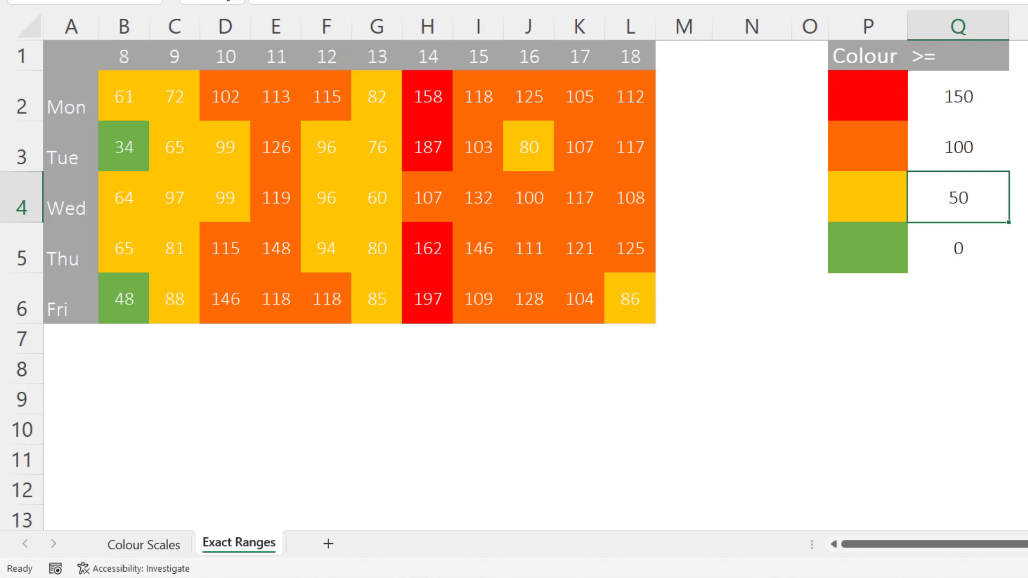
type("75")
key("Return")
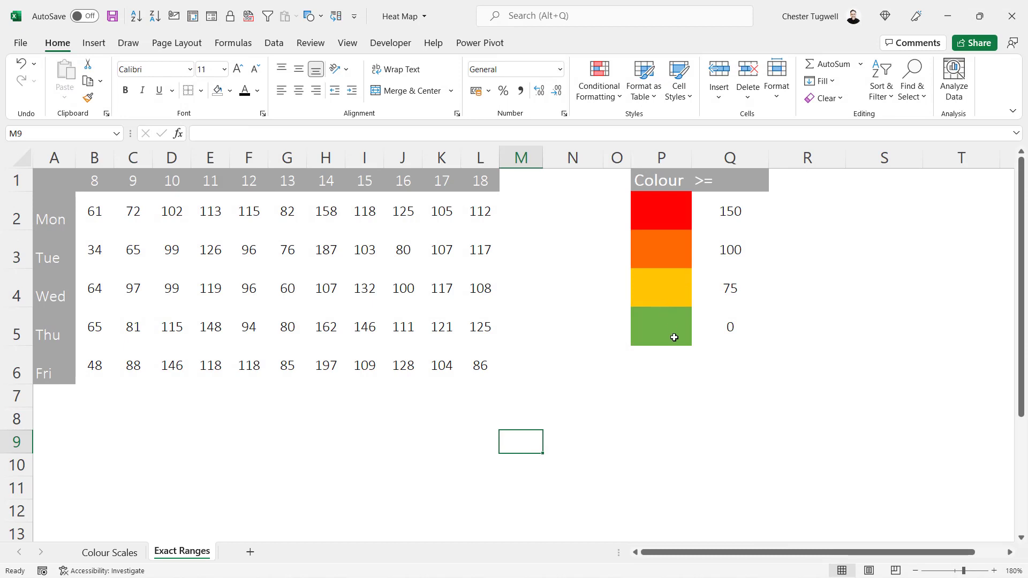
Step: Inspect the fill color used for the red key cell P2 and the threshold values in Q2:Q5
left_click(657, 210)
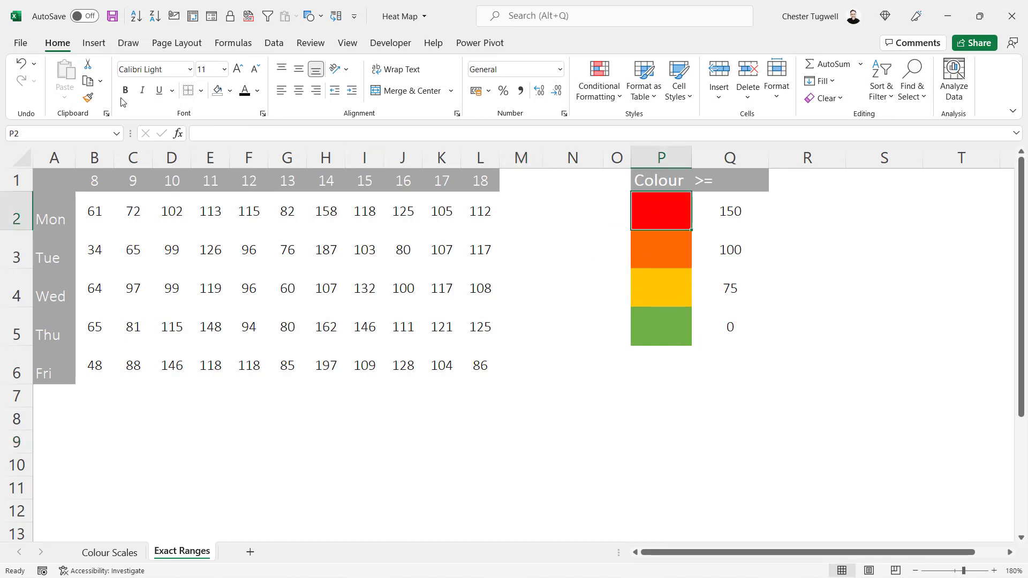
left_click(231, 92)
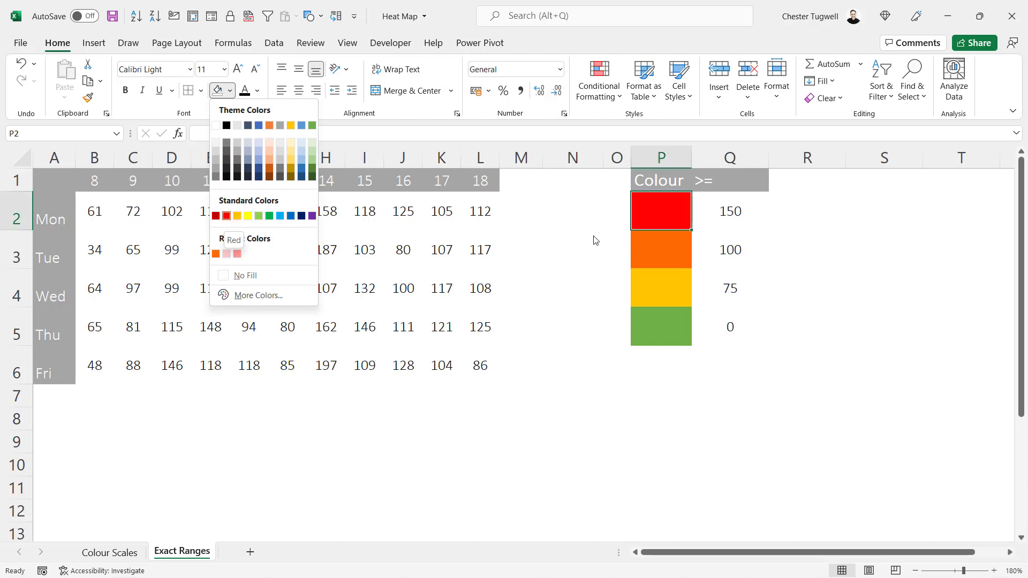
left_click(872, 293)
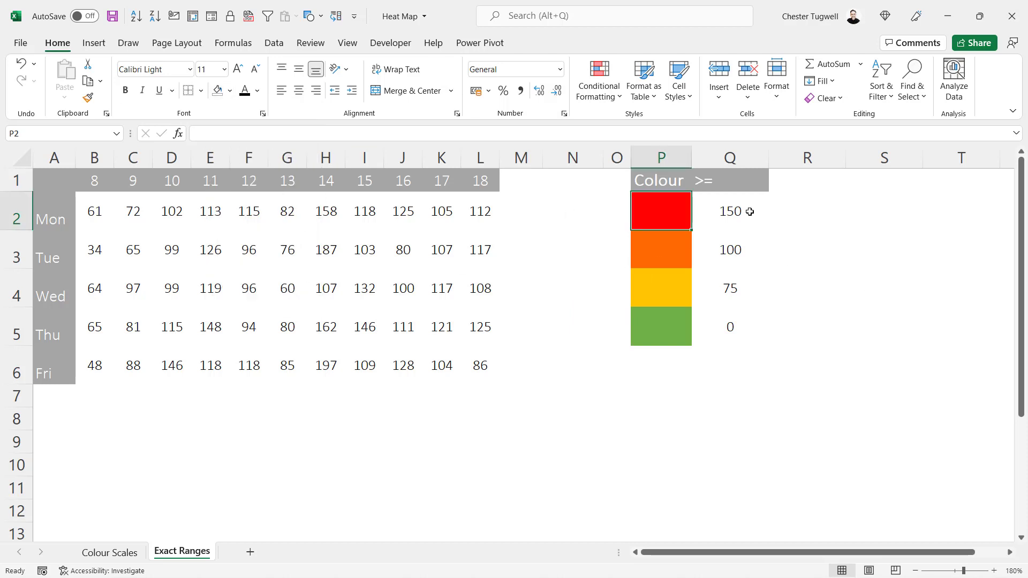
left_click_drag(751, 211, 742, 327)
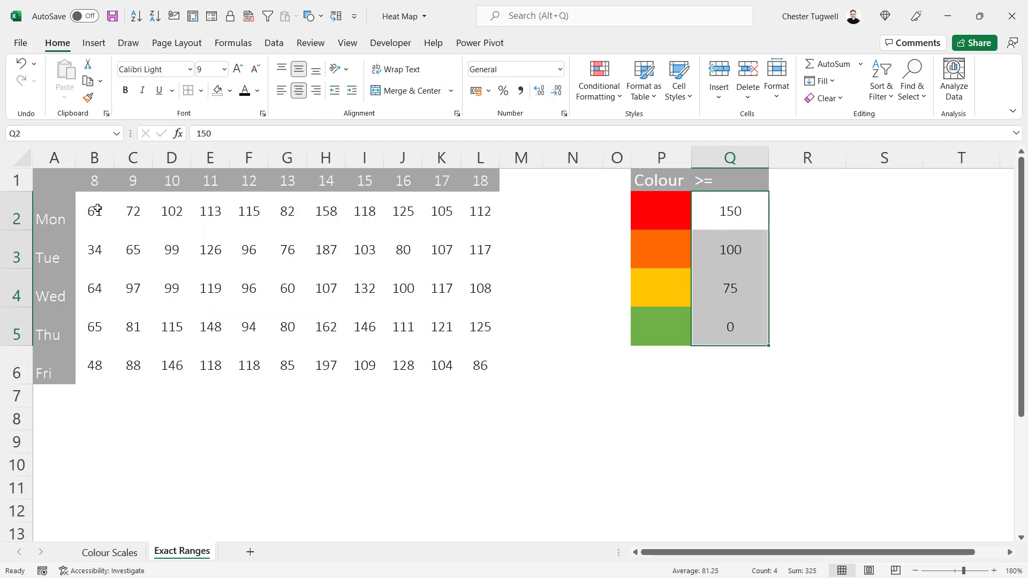
Step: Start a conditional formatting rule on B2:L6 for cell values greater than or equal to the green threshold, =$Q$5
left_click_drag(97, 210, 482, 360)
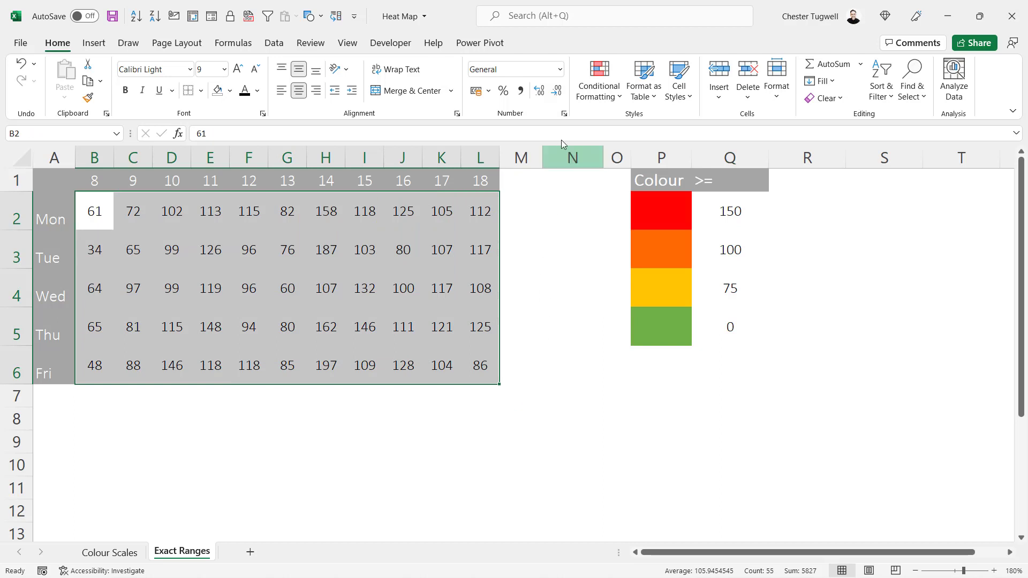
left_click(594, 96)
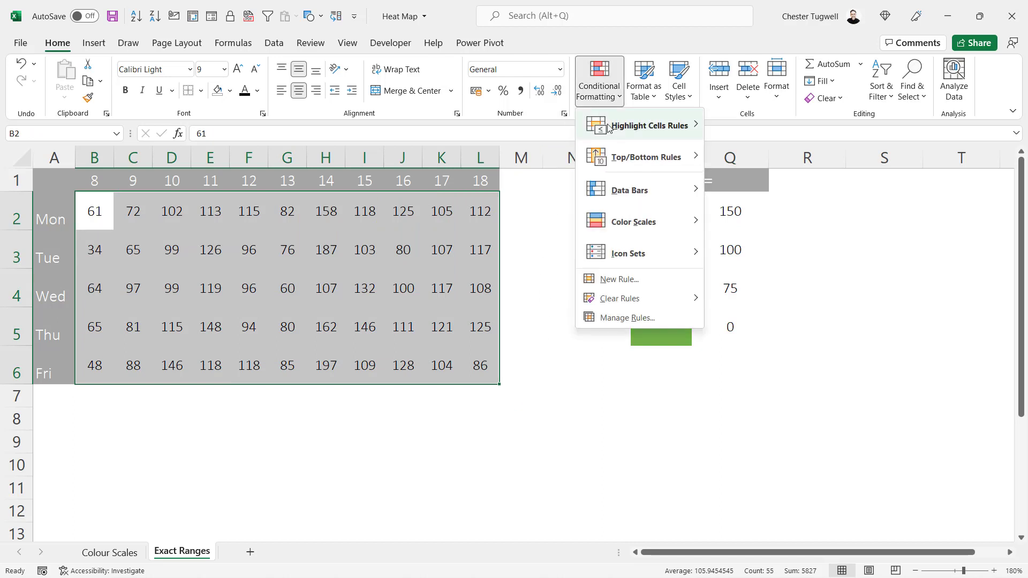
mouse_move(608, 128)
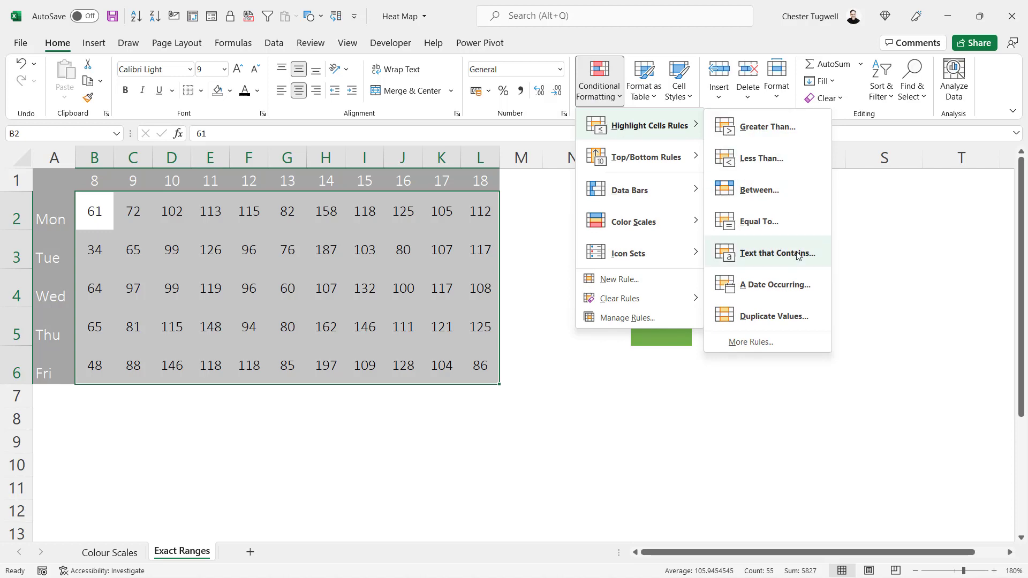
left_click(752, 343)
left_click_drag(566, 311, 419, 177)
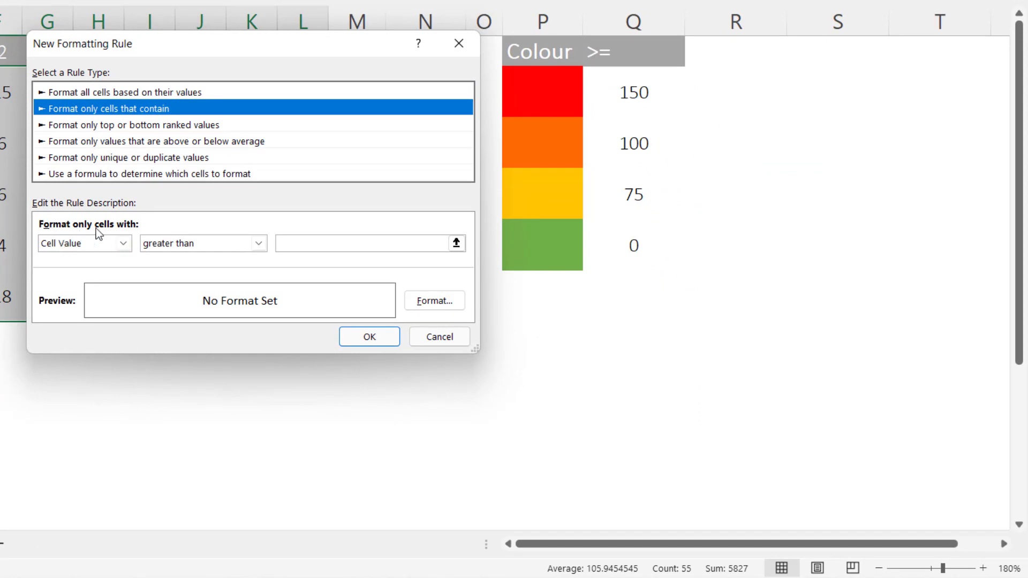
left_click(259, 244)
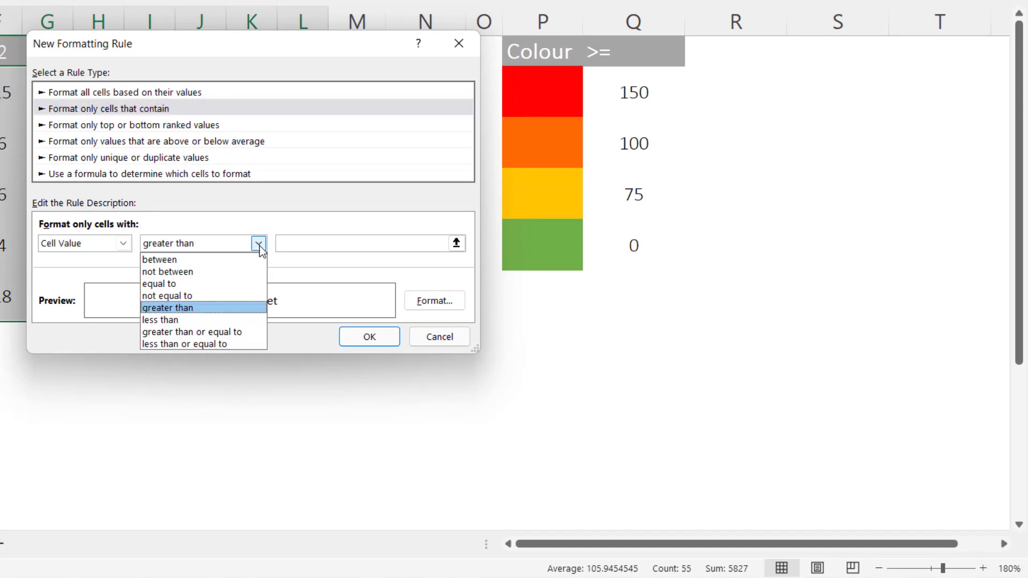
left_click(235, 333)
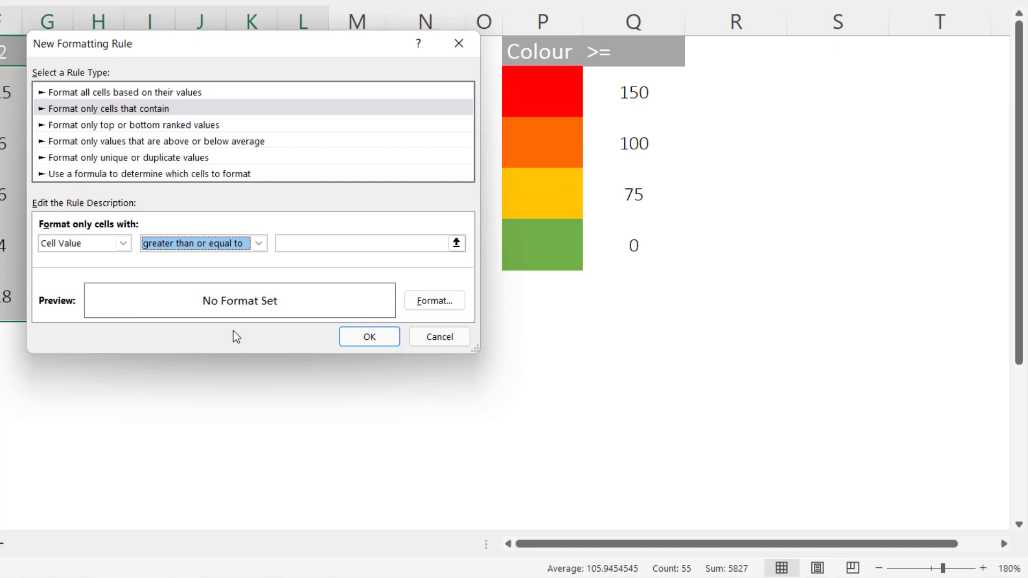
left_click(290, 242)
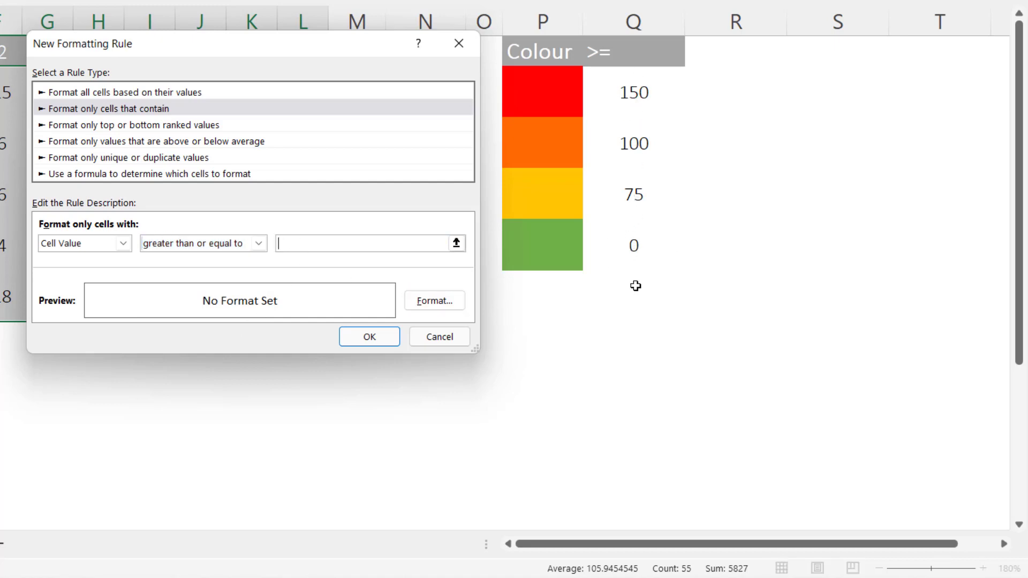
left_click(635, 247)
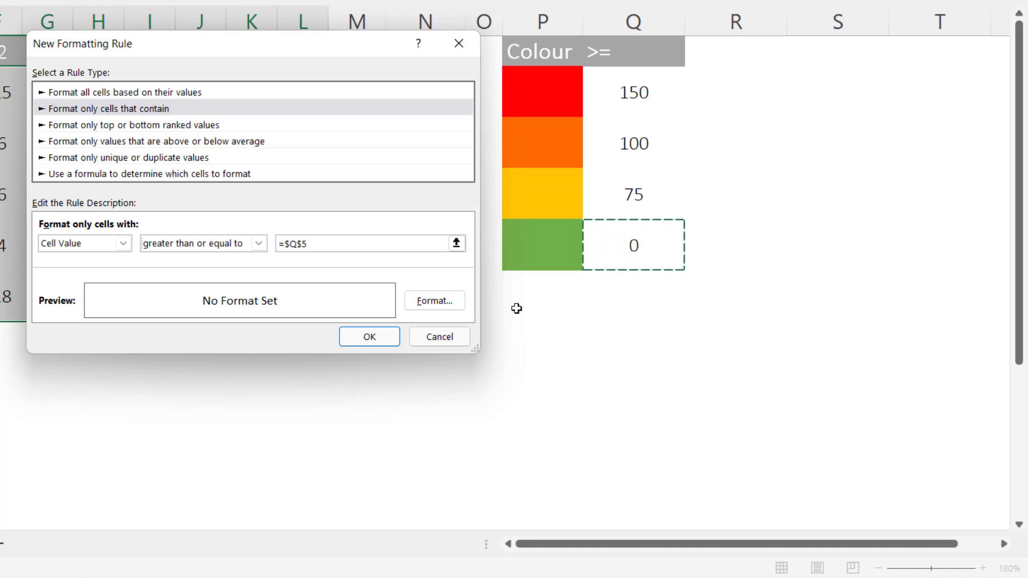
Step: Give the =$Q$5 rule a green fill with a white font and apply it to the figures
left_click(443, 306)
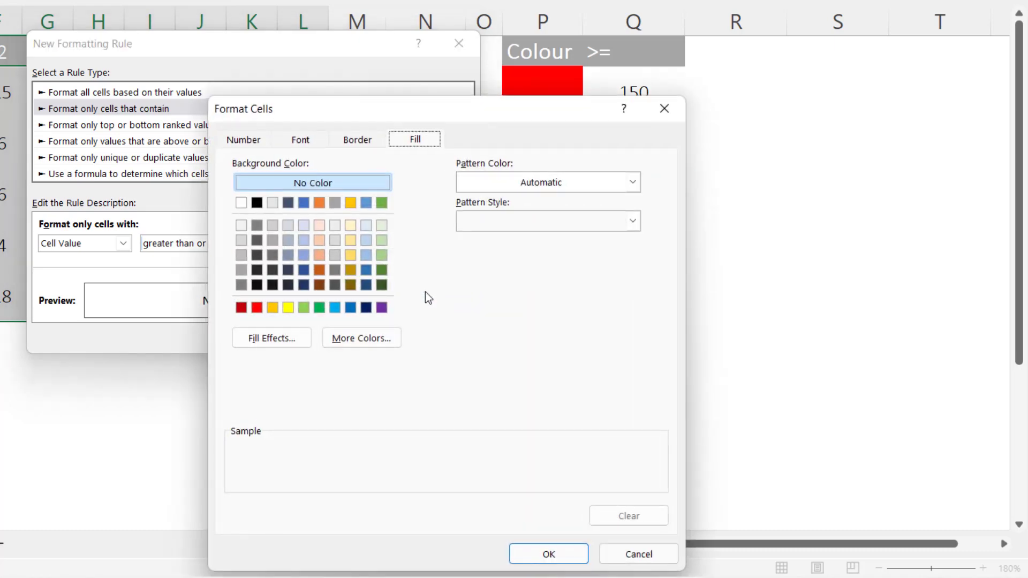
left_click(382, 203)
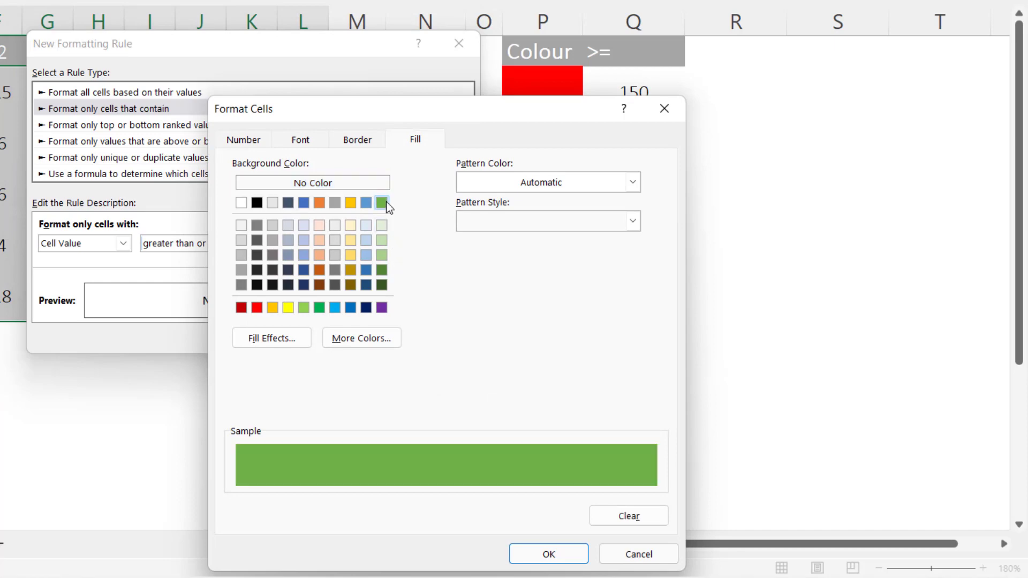
left_click(320, 138)
left_click(536, 293)
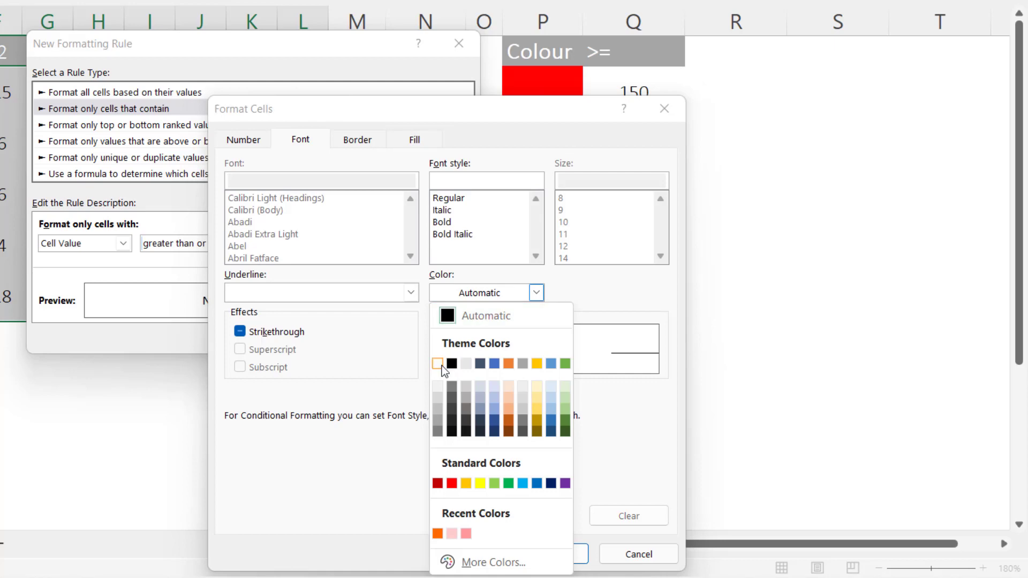
left_click(474, 319)
left_click(547, 553)
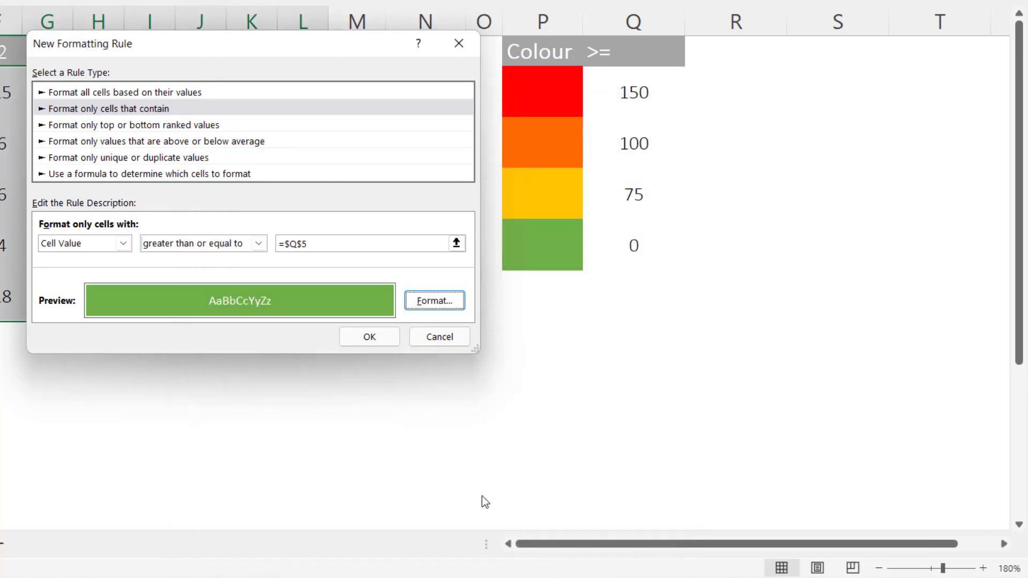
left_click(375, 339)
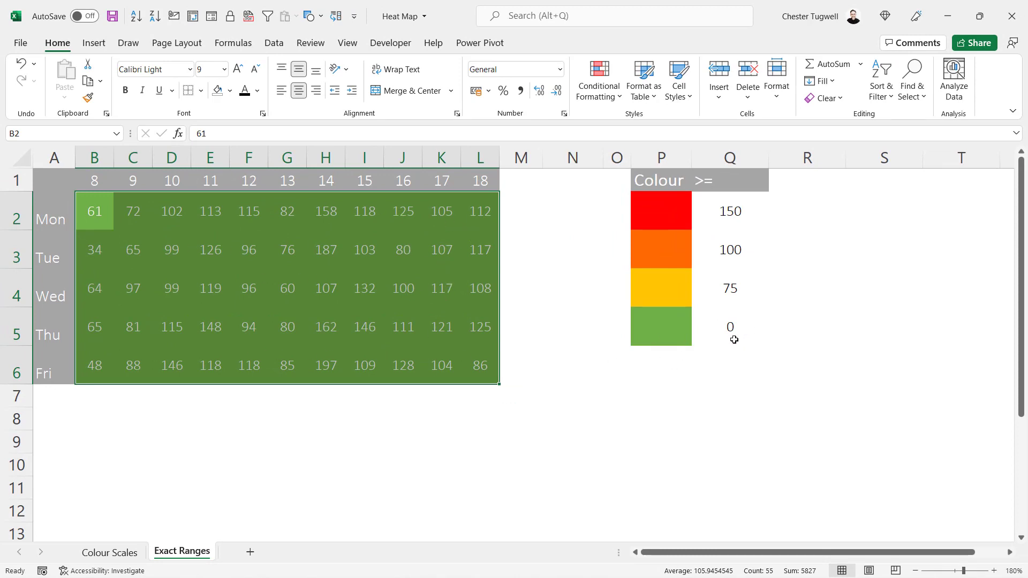
Step: Start a second rule on B2:L6 for cell values greater than or equal to the yellow threshold, =$Q$4
left_click(609, 93)
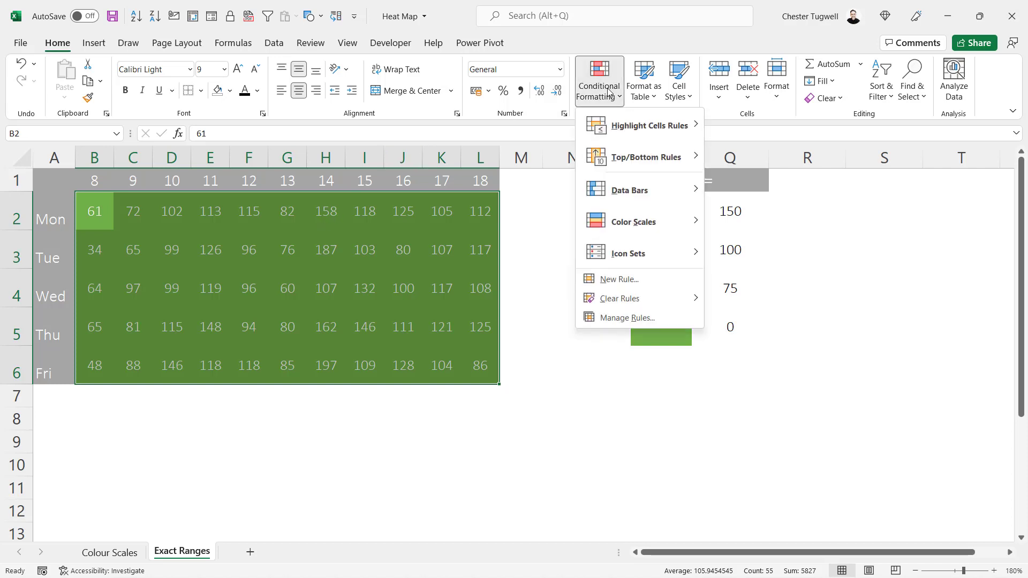
mouse_move(641, 129)
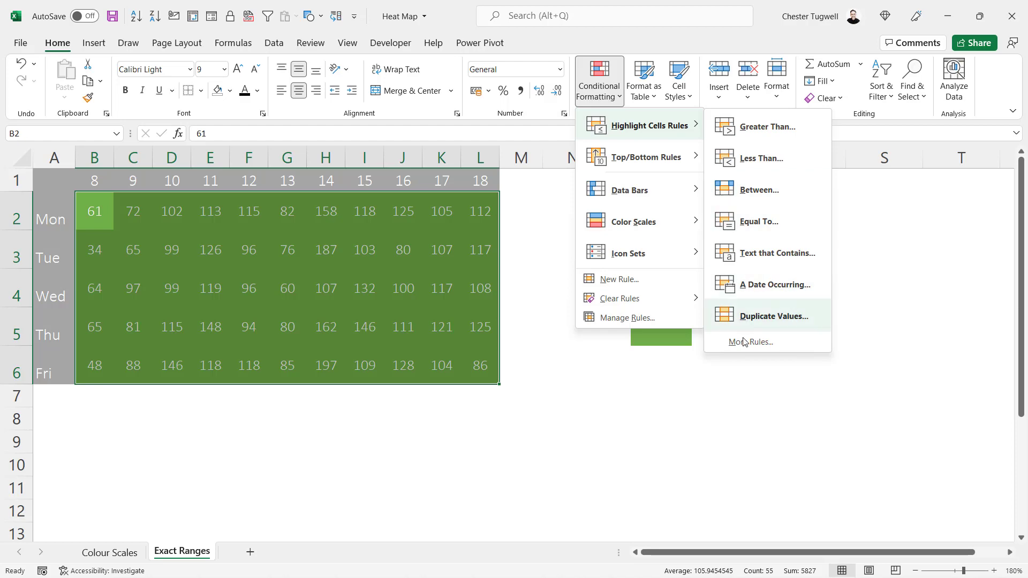
left_click(749, 342)
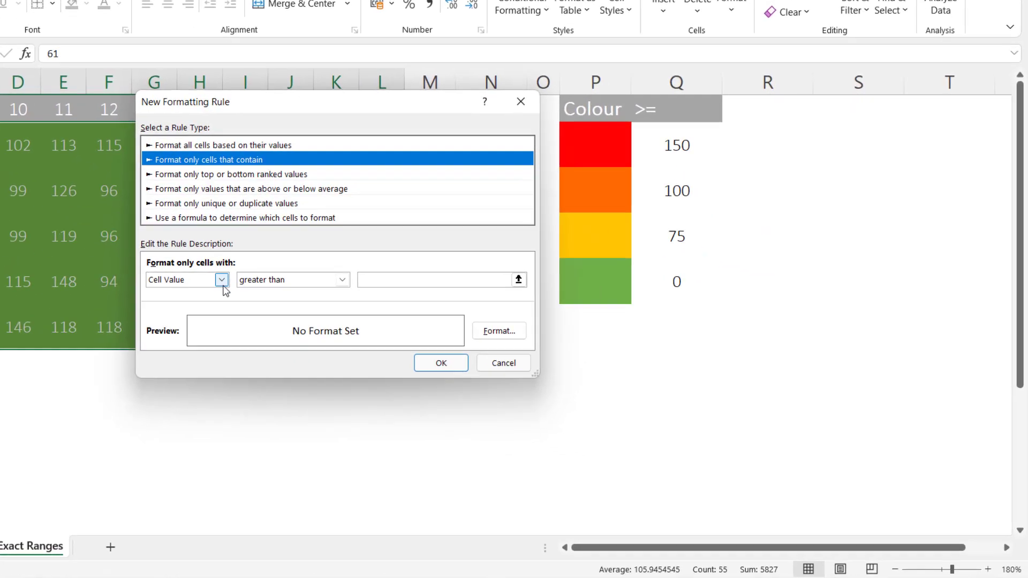
left_click(344, 279)
key("Escape")
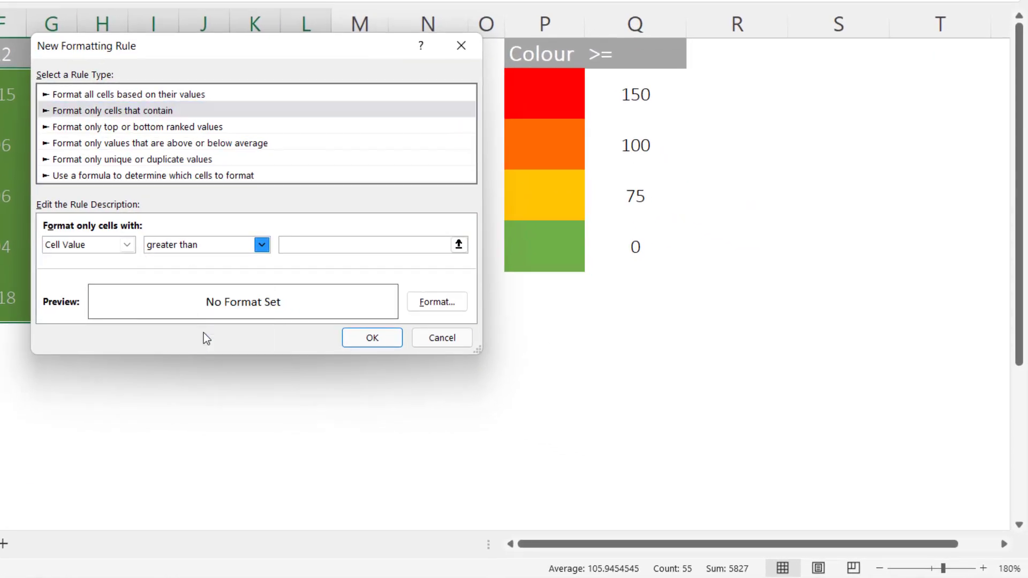
key("Down")
key("Down")
key("Tab")
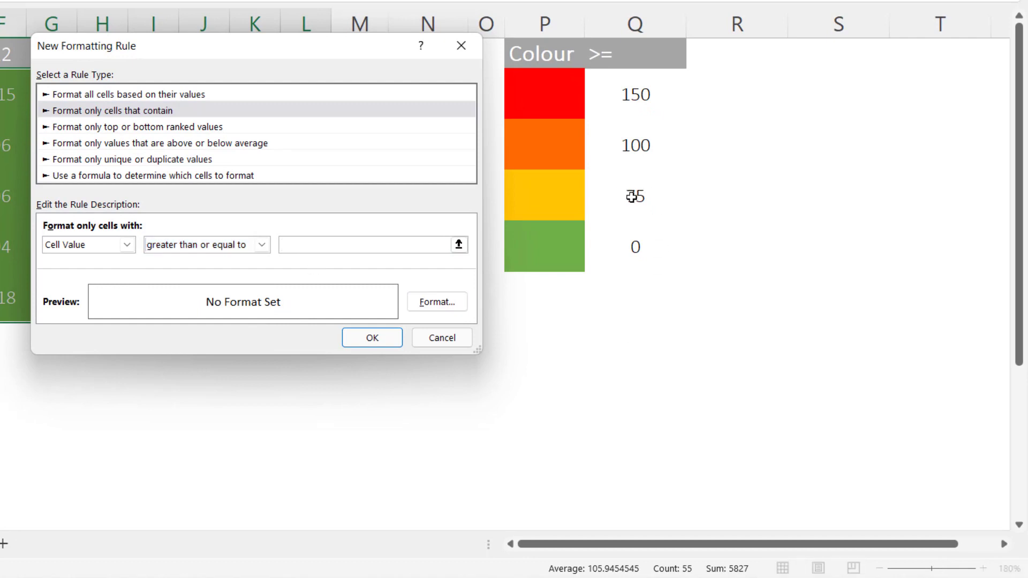
left_click(643, 198)
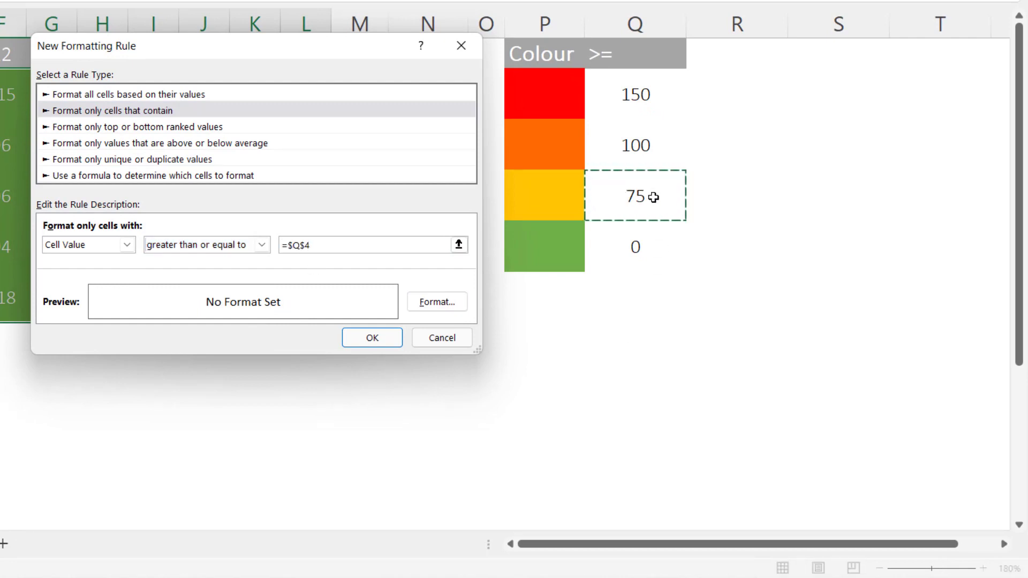
Step: Give the =$Q$4 rule a gold fill and apply it to the figures
left_click(443, 305)
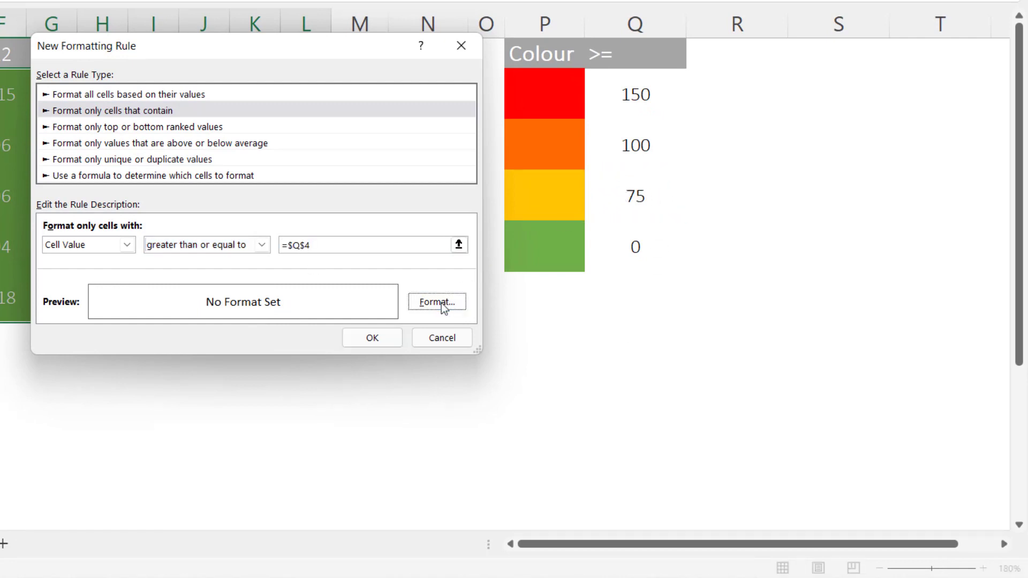
left_click(321, 42)
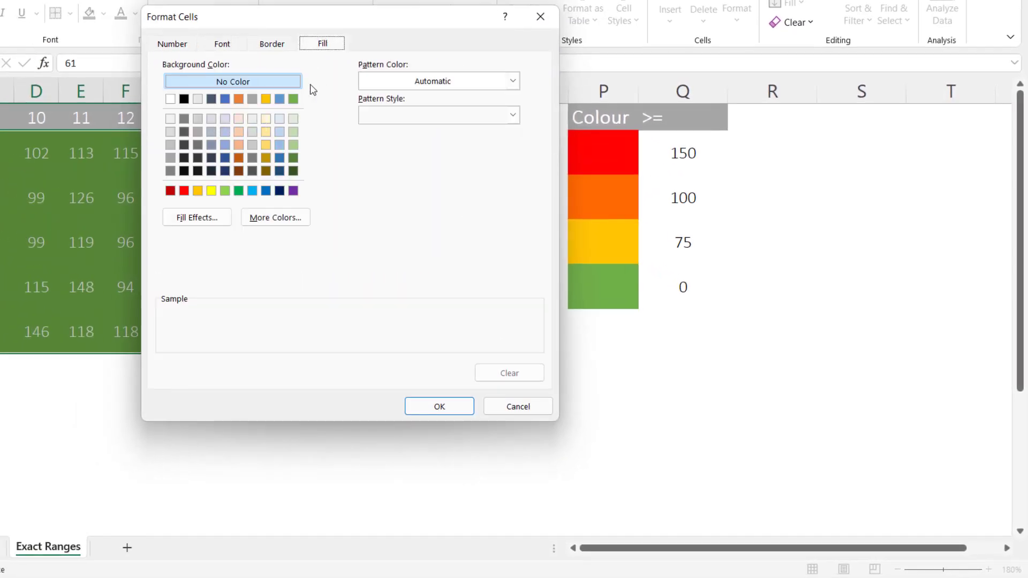
left_click(266, 99)
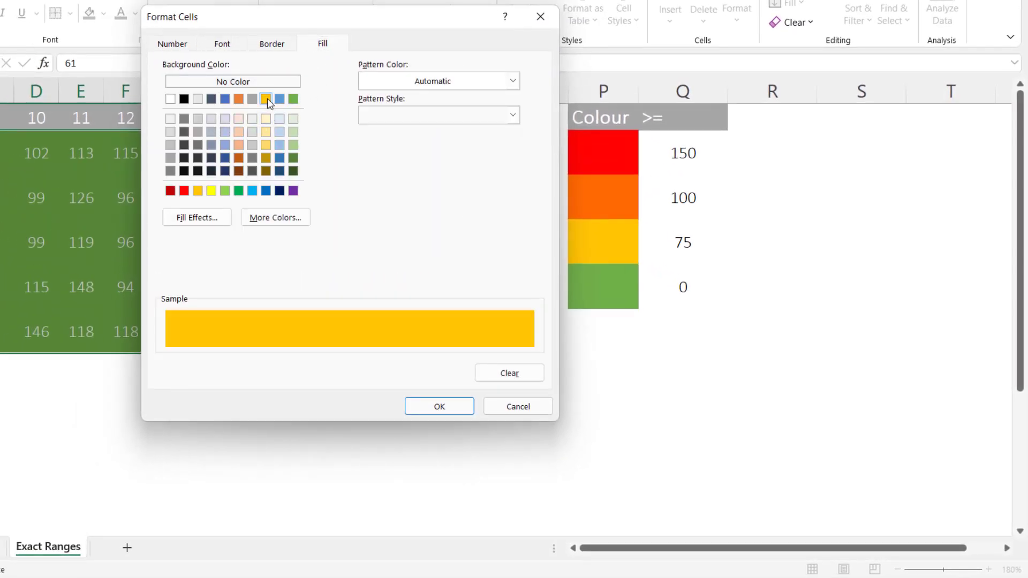
left_click(440, 406)
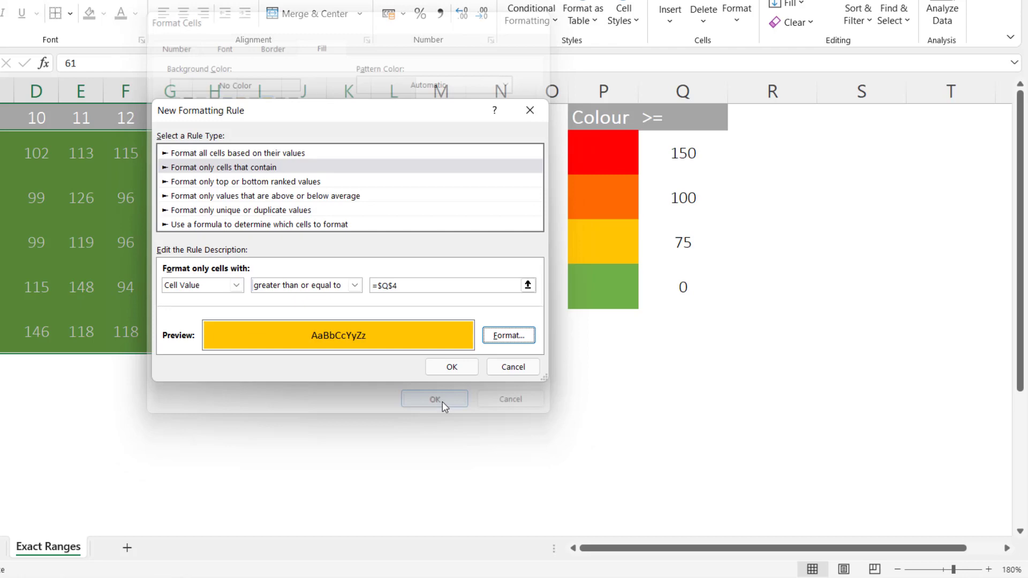
left_click(450, 370)
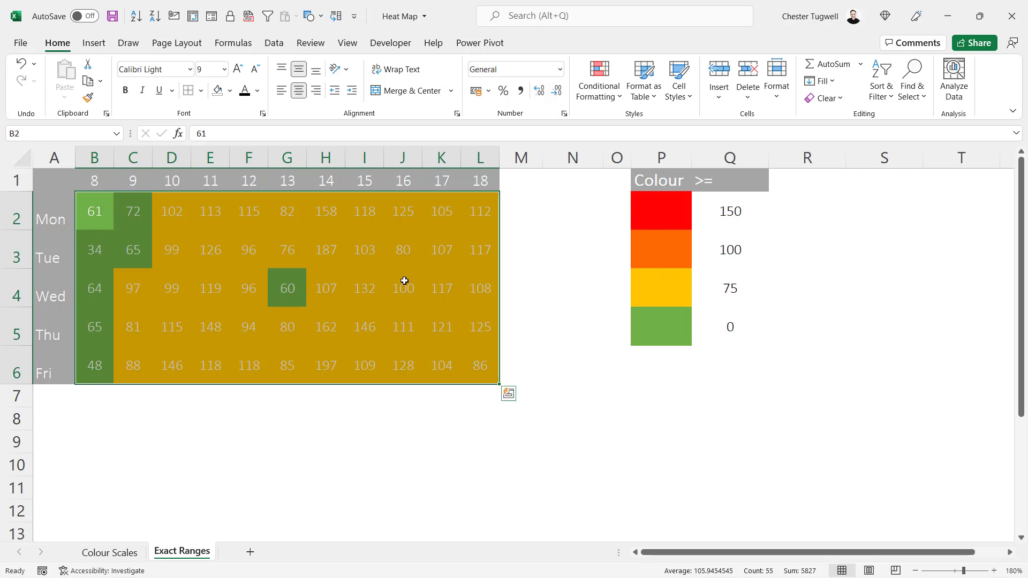
Step: Start a third rule on B2:L6 for cell values greater than or equal to the orange threshold, =$Q$3
left_click(607, 86)
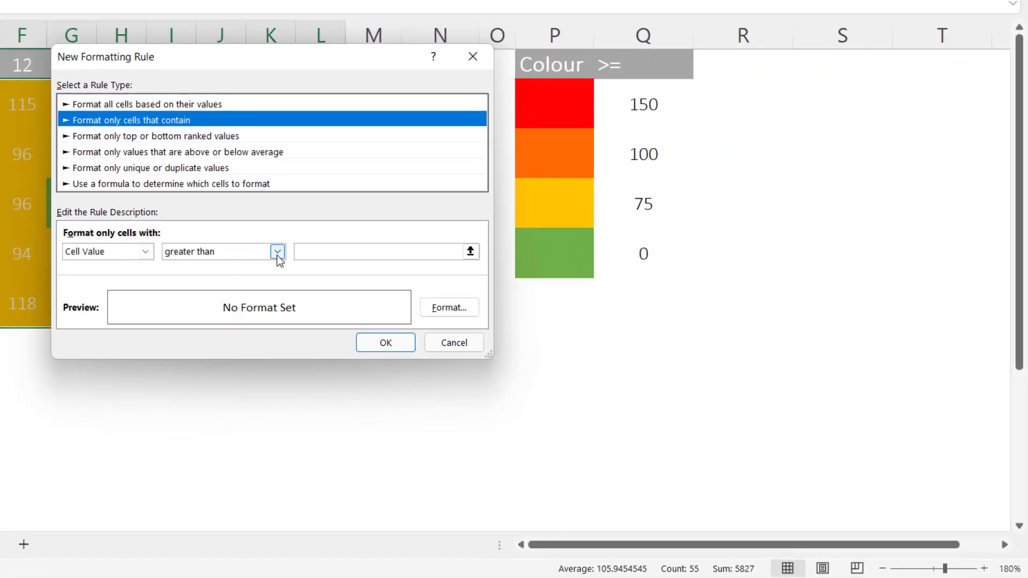
left_click(278, 252)
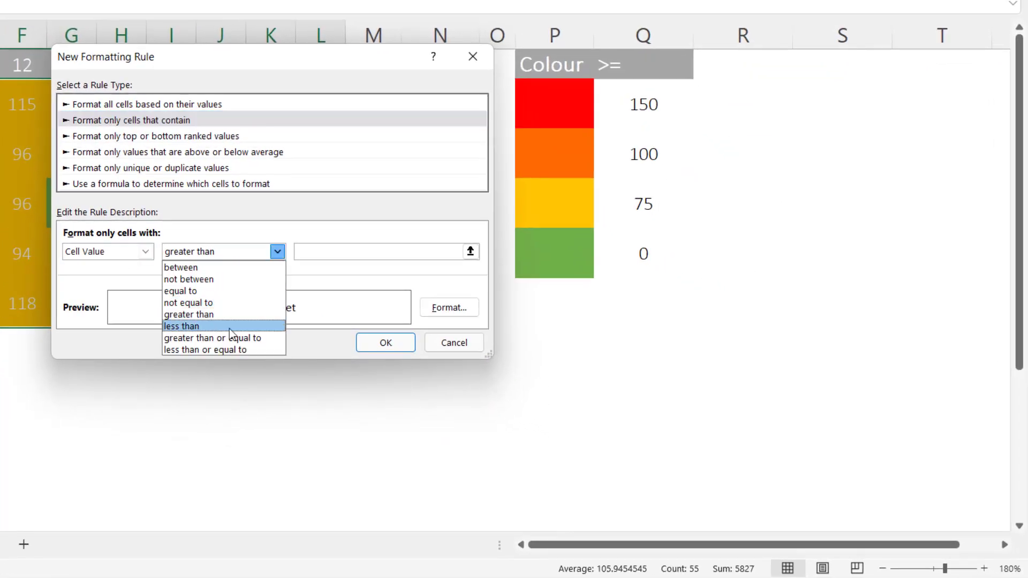
left_click(263, 338)
left_click(316, 252)
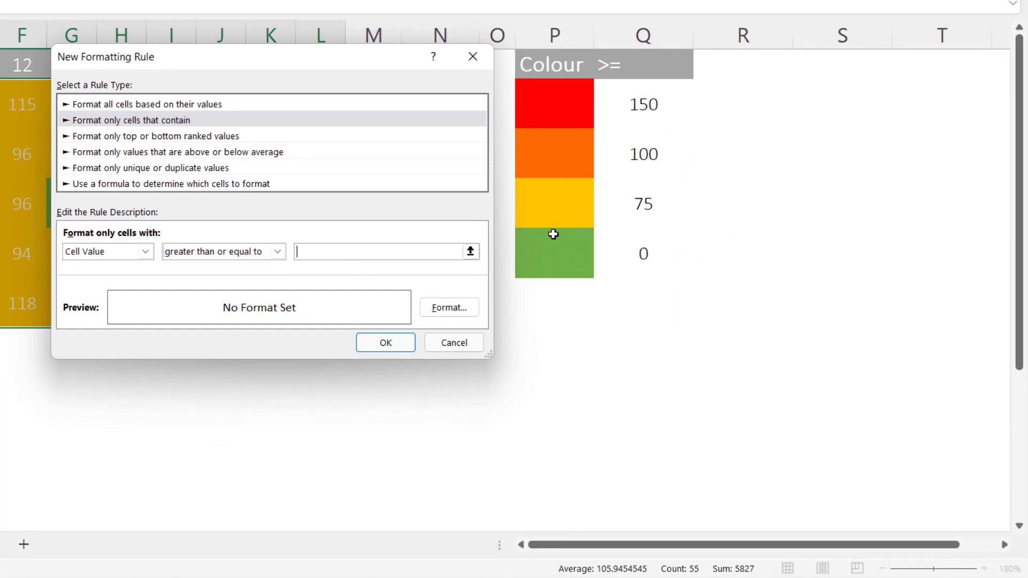
left_click(648, 152)
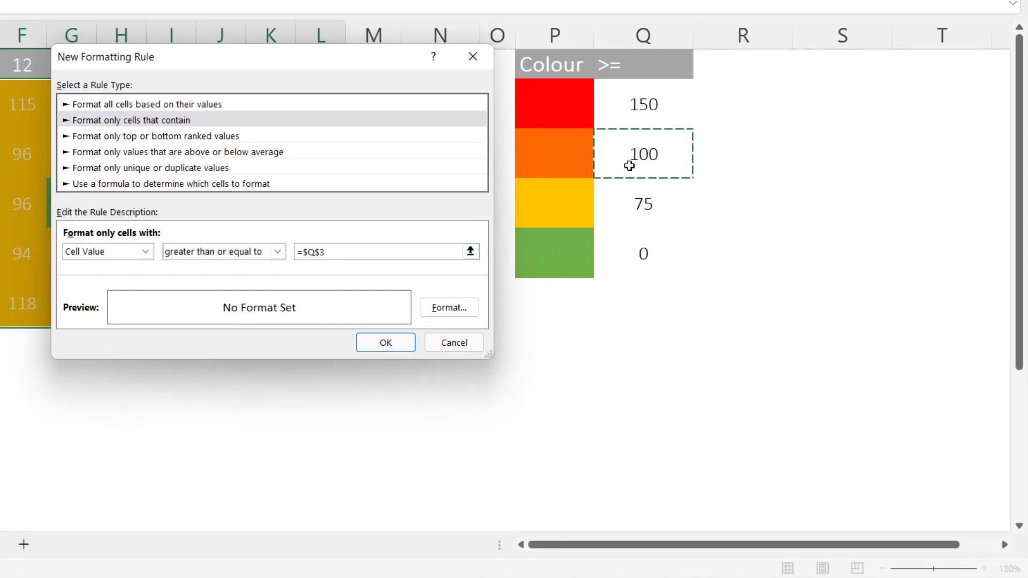
Step: Give the =$Q$3 rule an orange fill with a white font and apply it to the figures
left_click(433, 310)
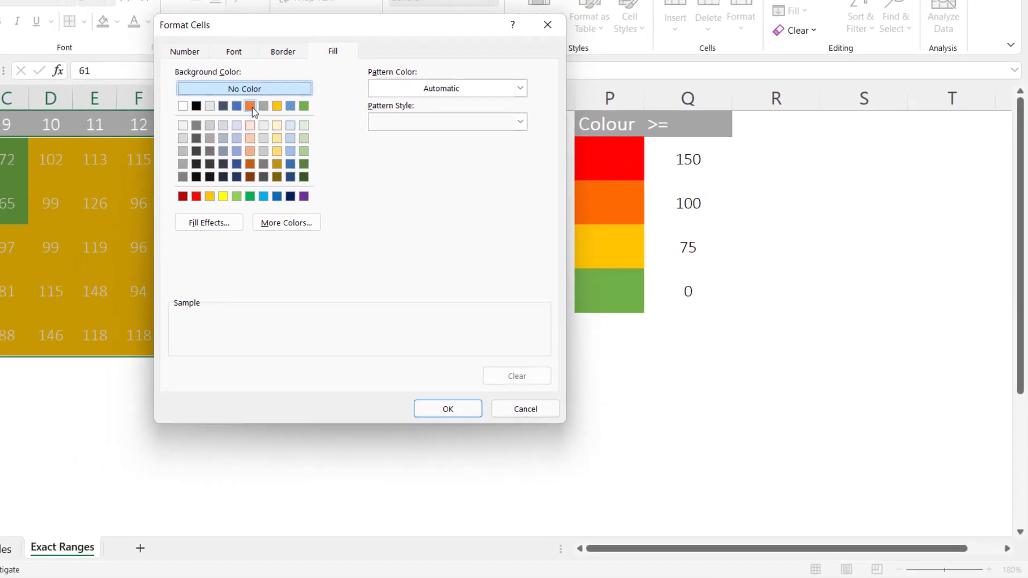
left_click(250, 106)
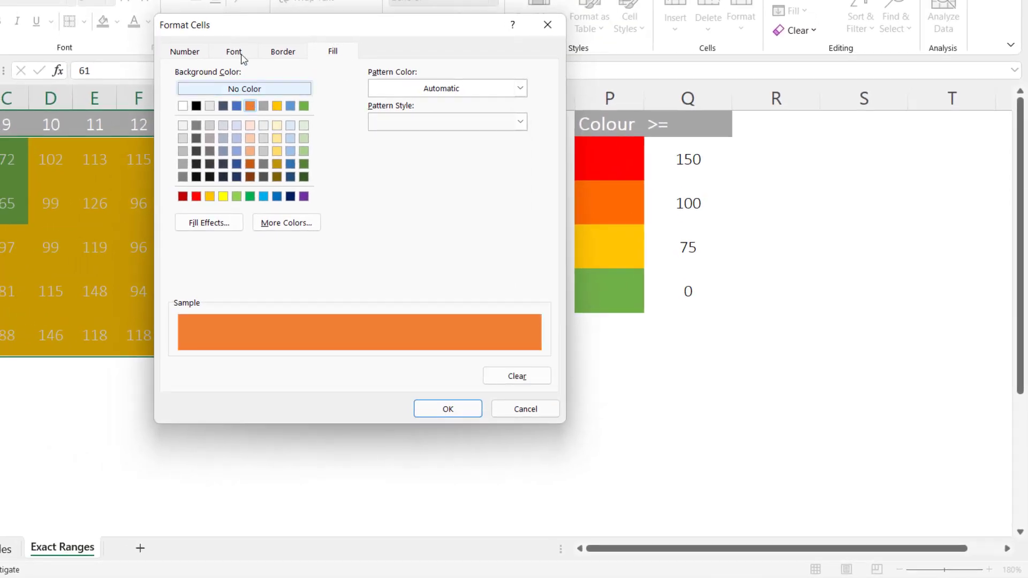
left_click(238, 53)
left_click(438, 184)
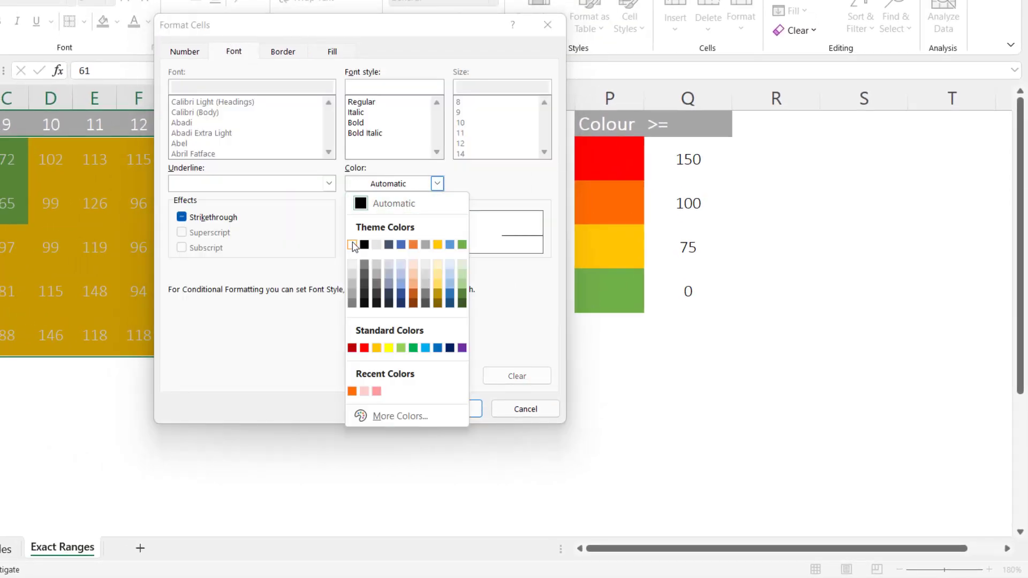
left_click(353, 245)
left_click(425, 409)
left_click(455, 372)
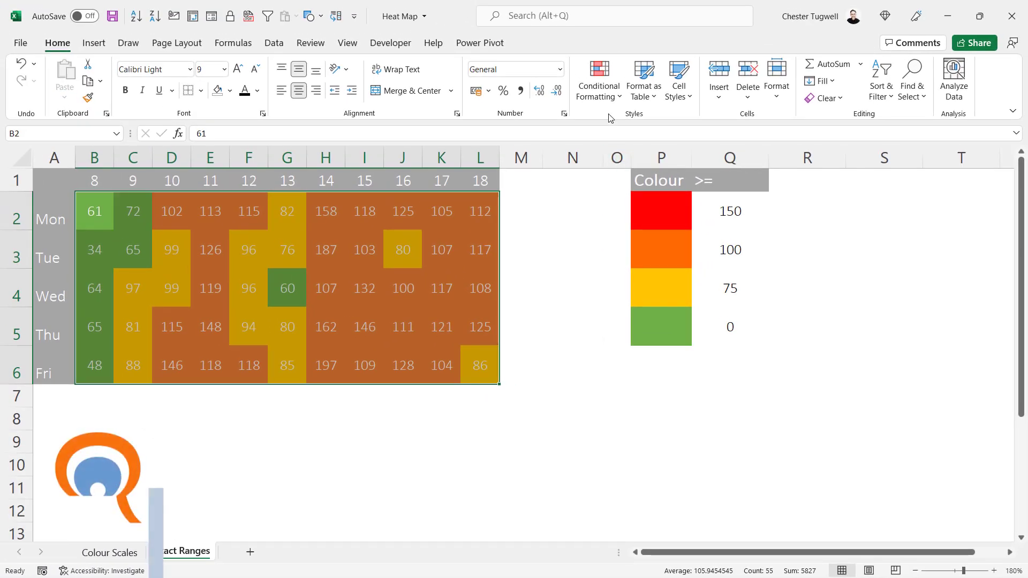
Step: Start a fourth rule on B2:L6 for cell values greater than or equal to the red threshold, =$Q$2
left_click(607, 94)
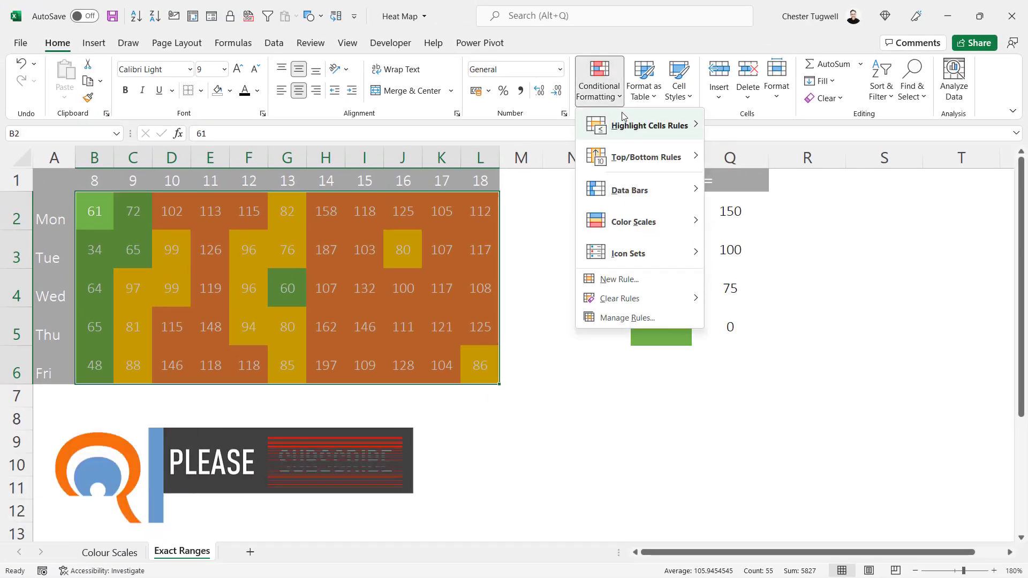
mouse_move(669, 126)
left_click(743, 343)
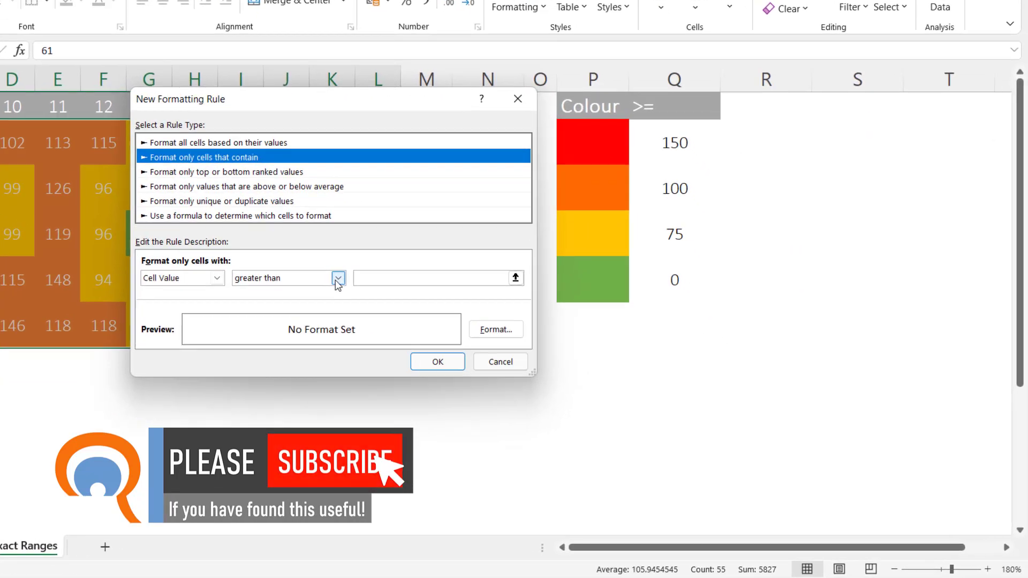
left_click(442, 322)
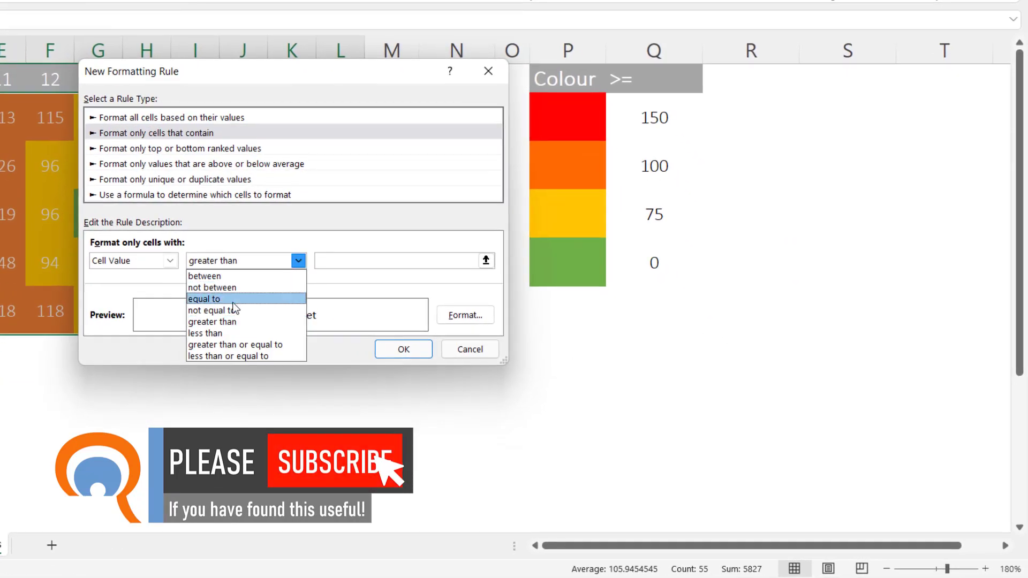
left_click(231, 345)
left_click(354, 264)
left_click(663, 119)
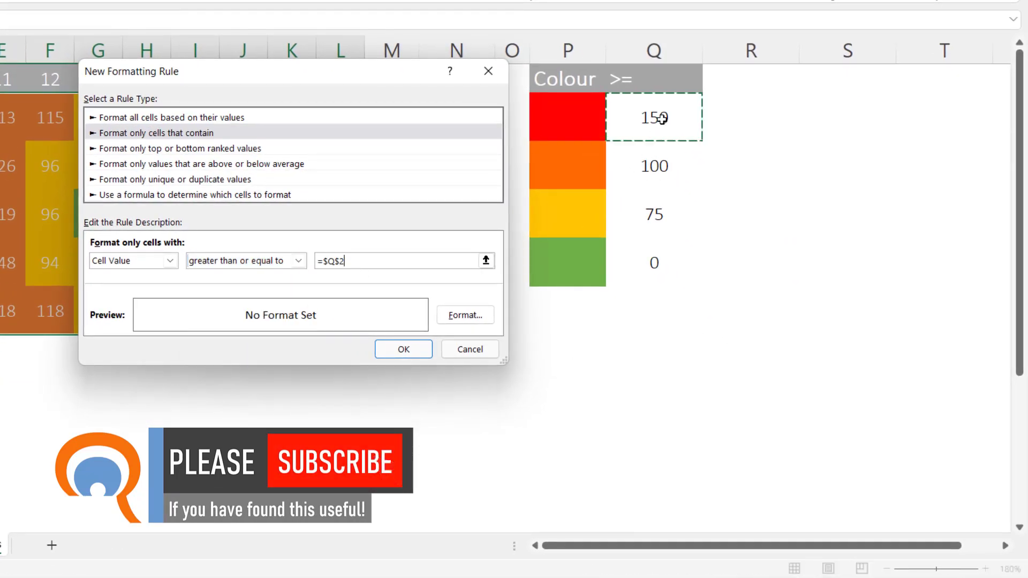
Step: Give the =$Q$2 rule a red fill with a white font, apply it, and deselect the figures
left_click(465, 315)
left_click(336, 53)
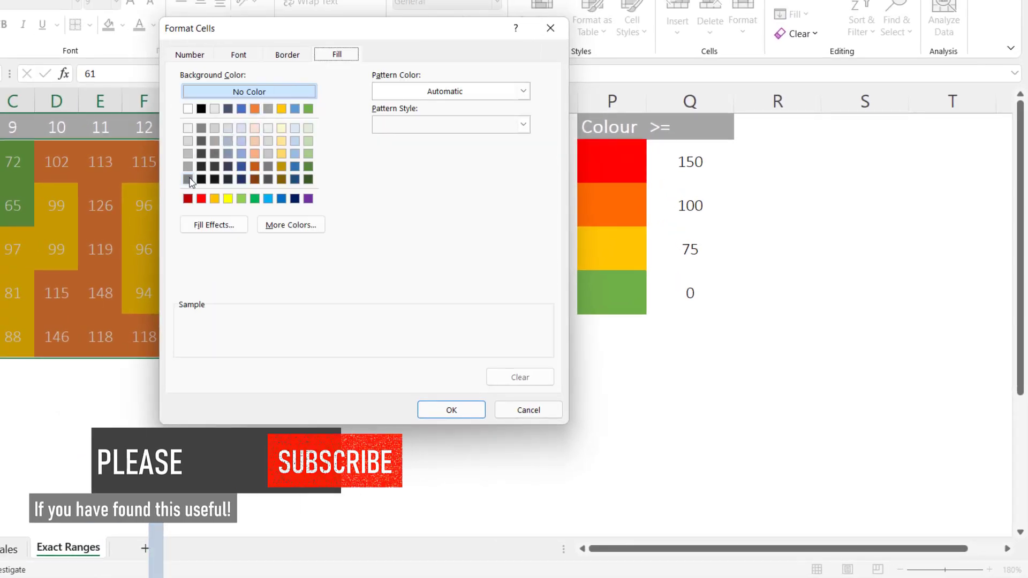
left_click(201, 199)
left_click(239, 54)
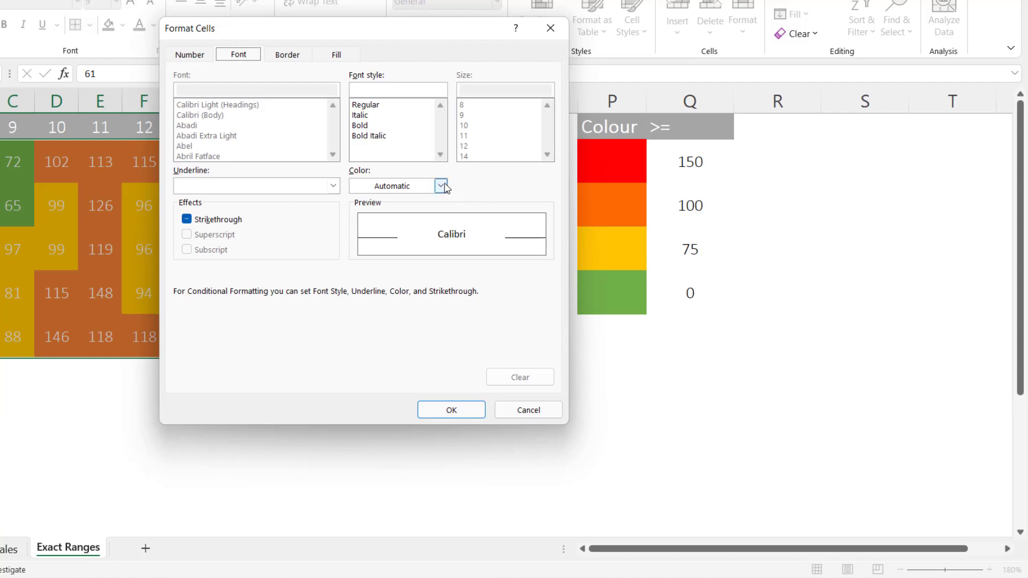
left_click(441, 186)
left_click(360, 247)
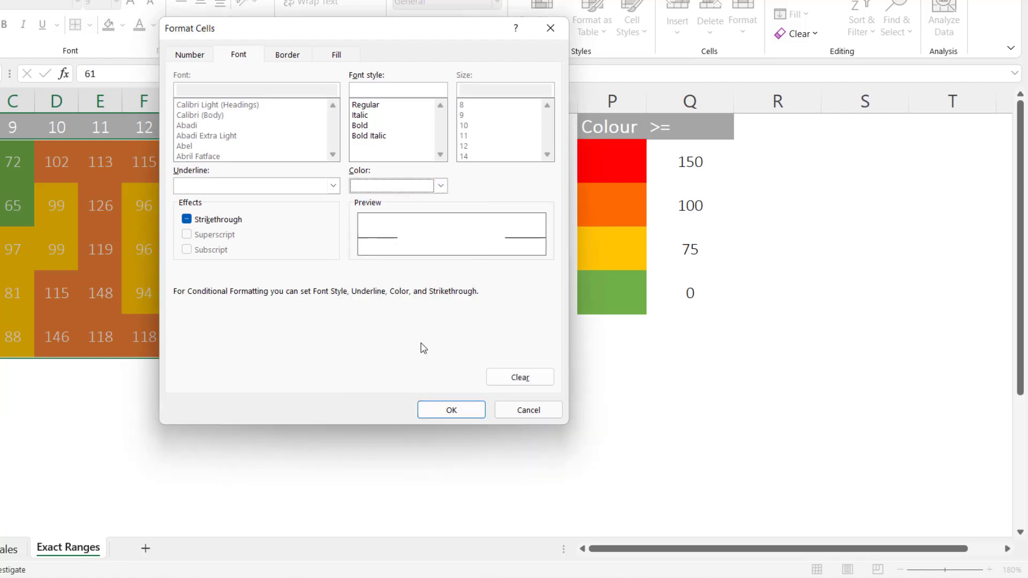
left_click(455, 411)
left_click(474, 378)
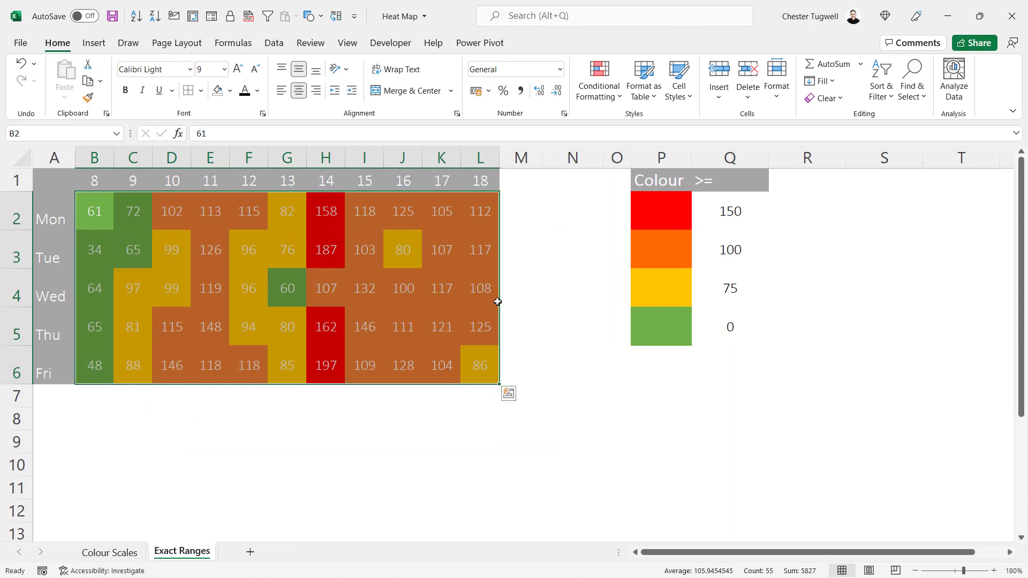
left_click(553, 316)
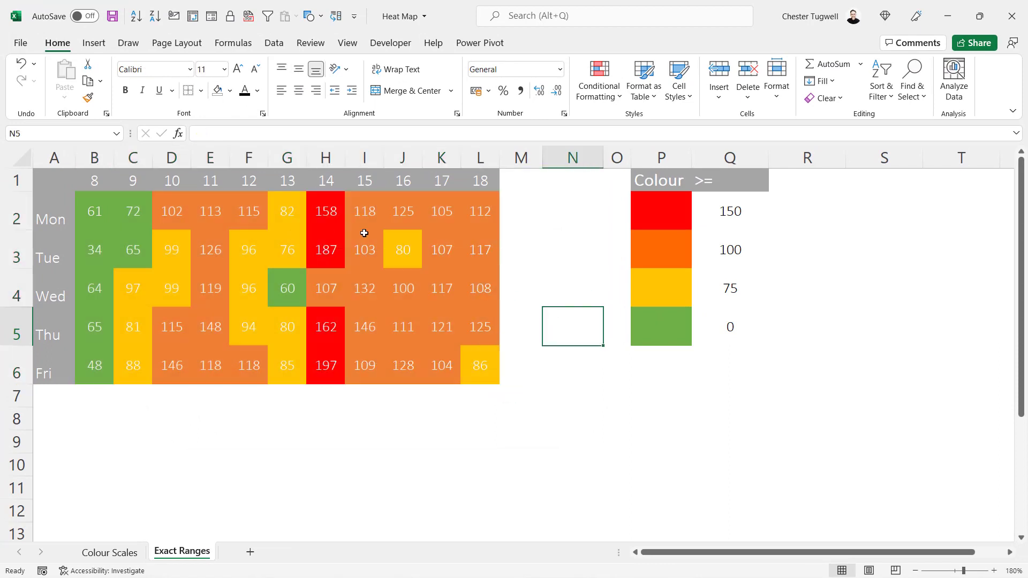
Step: Set the red threshold in cell Q2 to 180
left_click(734, 211)
type("18")
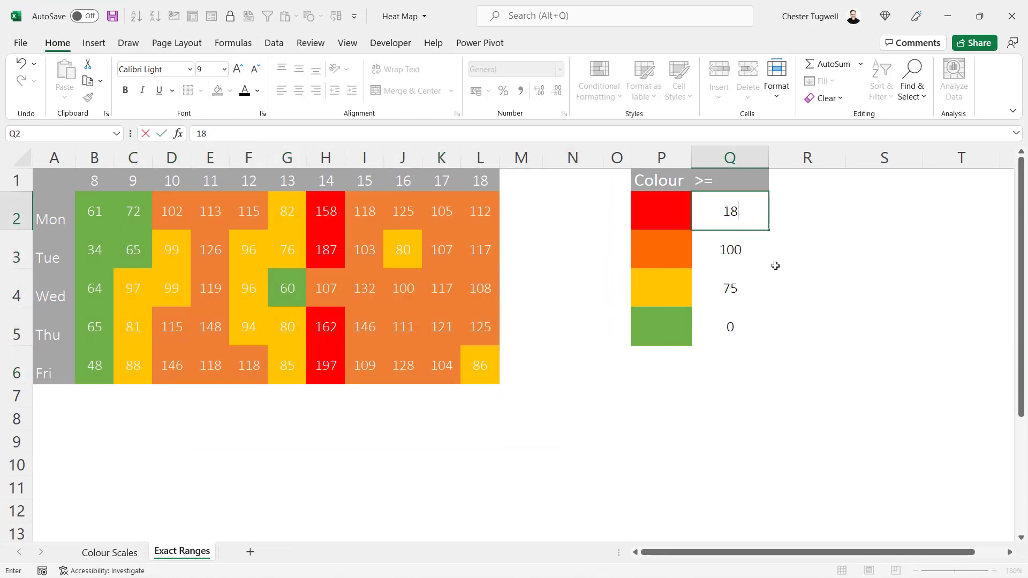
key("Return")
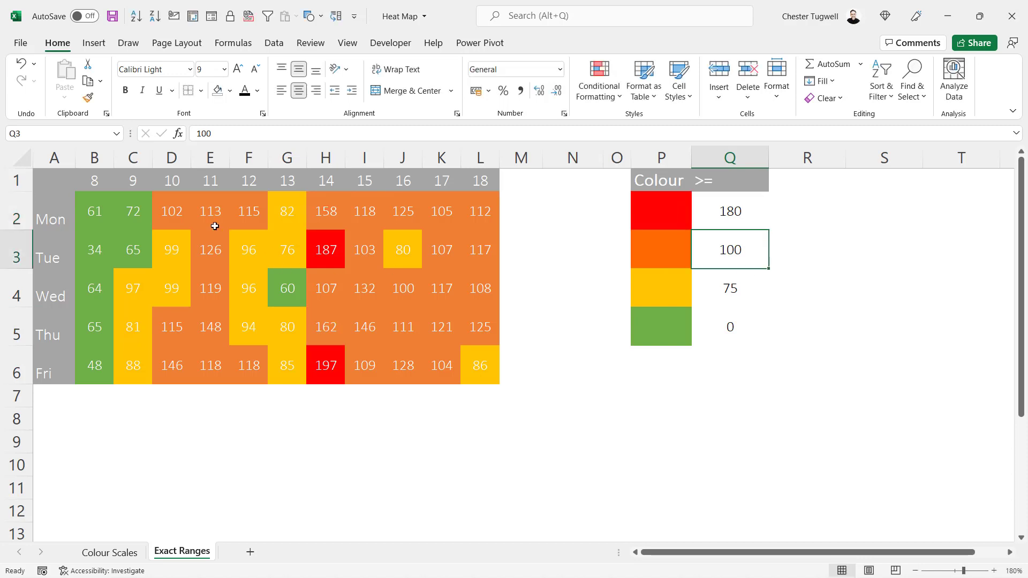